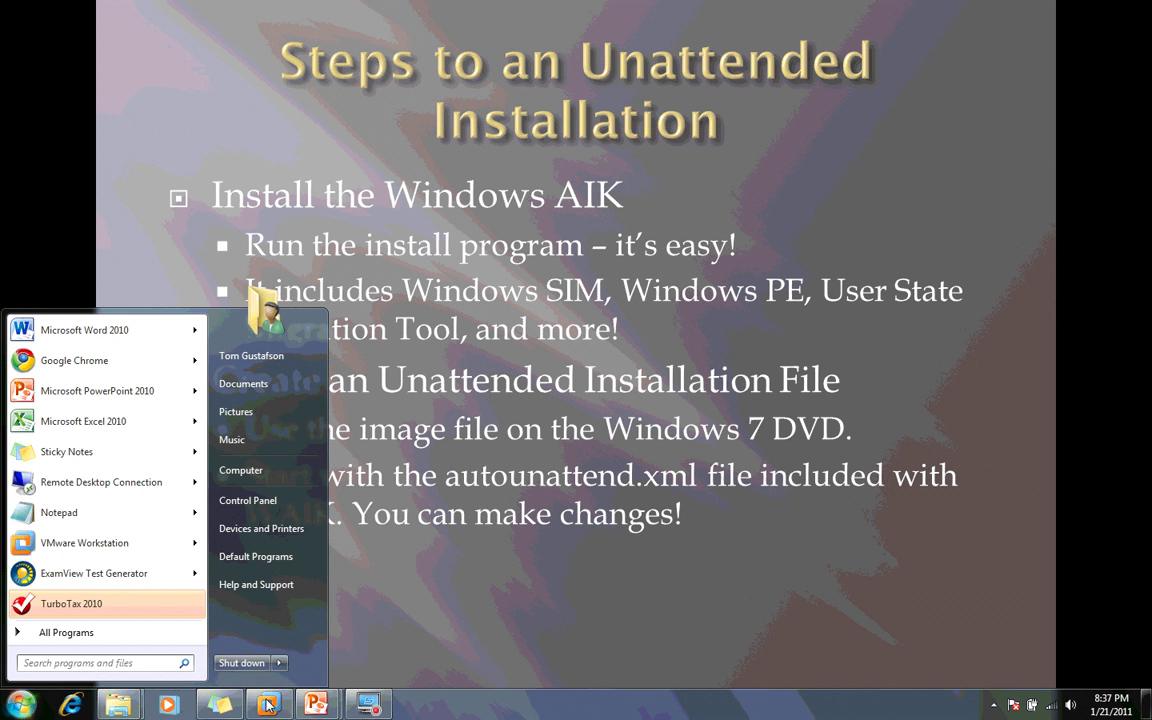
# Step: Switch to VMware Workstation and unlock the Windows Server 2008 virtual machine by entering the account password
pyautogui.click(368, 705)
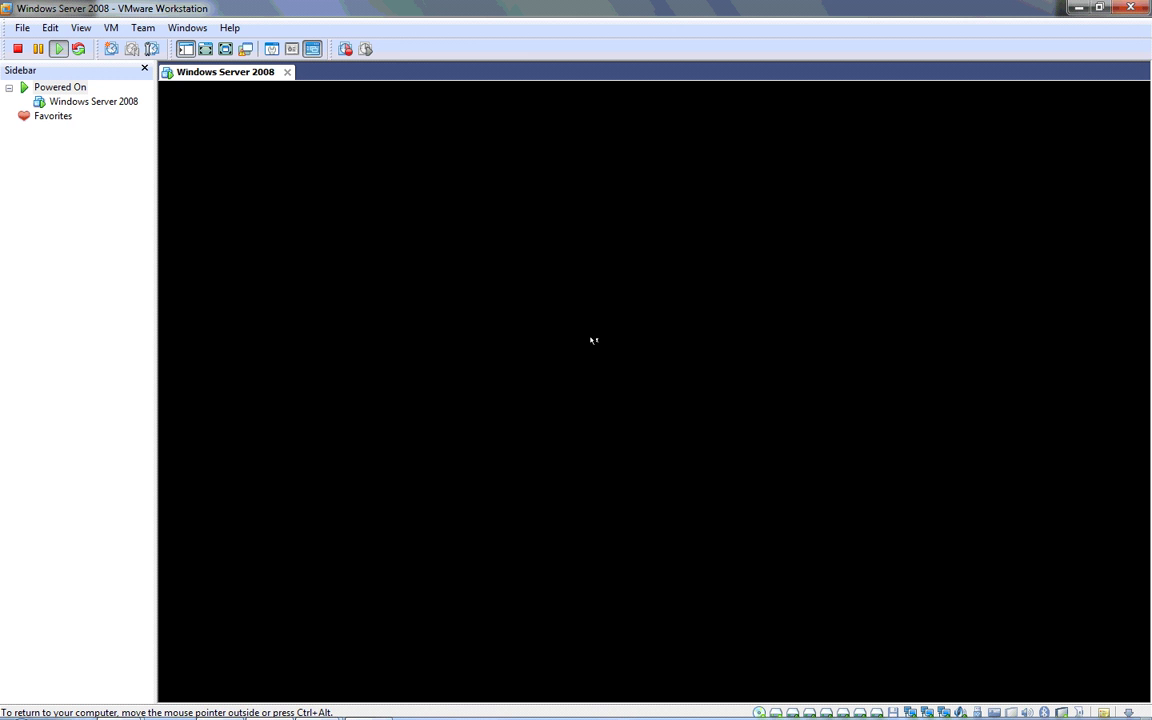
pyautogui.click(625, 365)
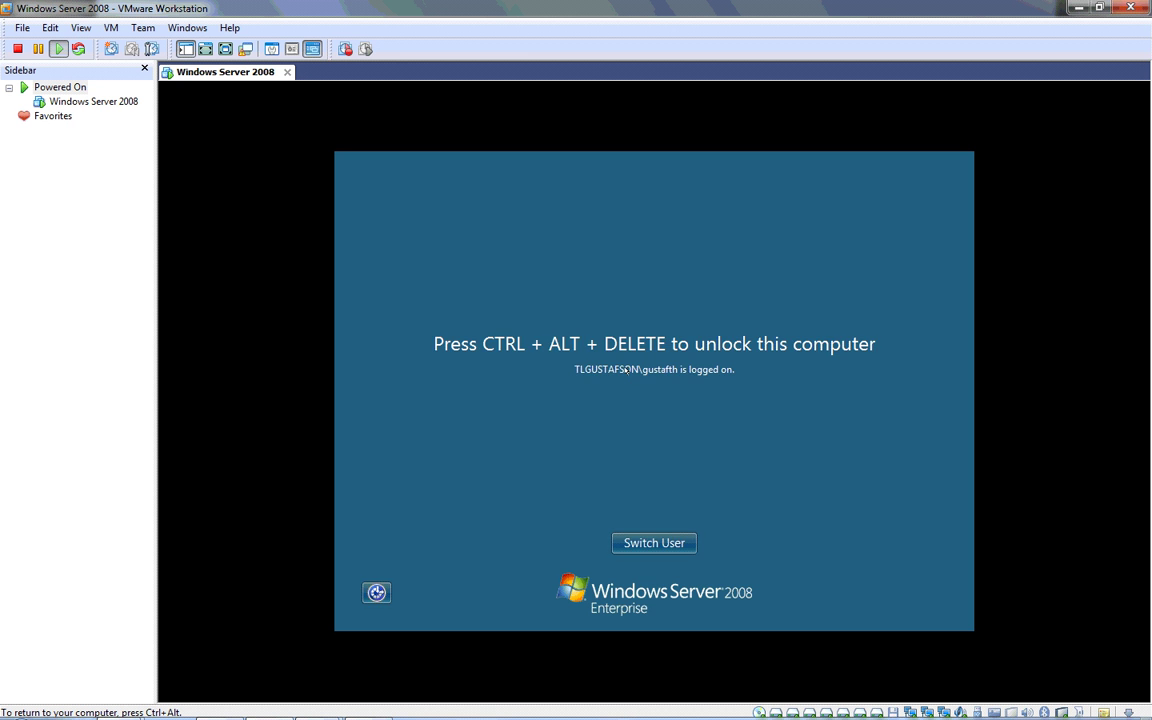
pyautogui.hotkey('ctrl', 'alt', 'Delete')
pyautogui.write('•••••••')
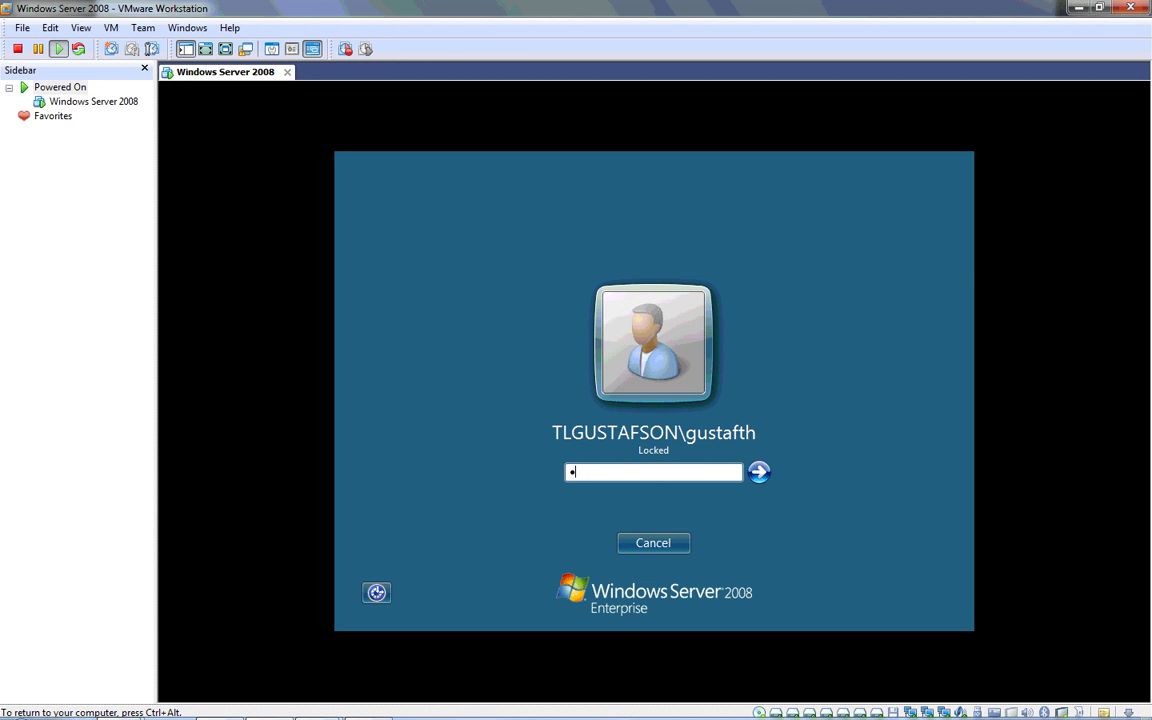
pyautogui.press('Return')
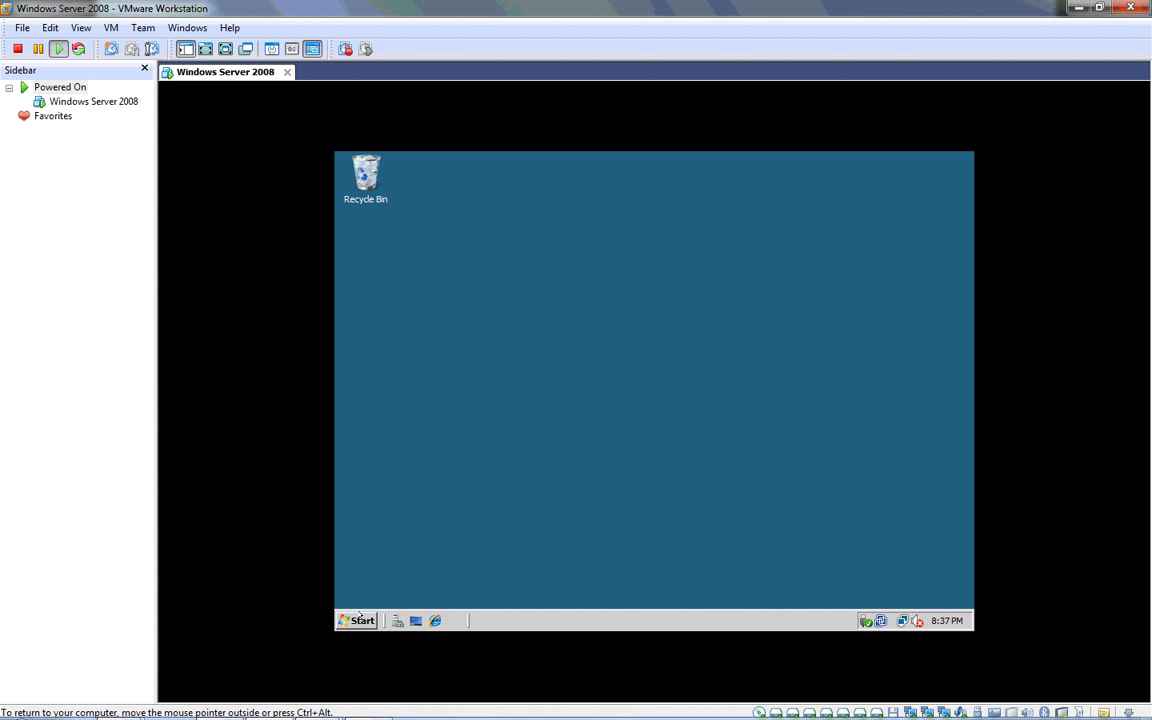
# Step: Launch Windows System Image Manager from the Microsoft Windows AIK program group inside the virtual machine
pyautogui.click(356, 620)
pyautogui.click(392, 569)
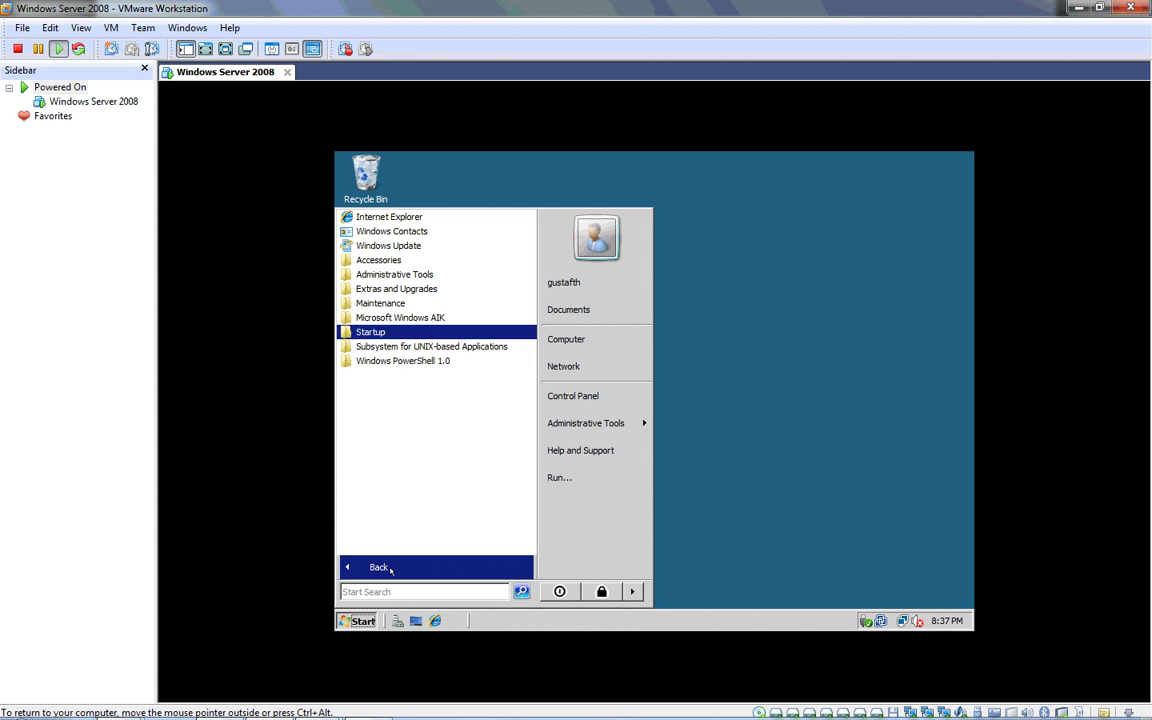
pyautogui.click(428, 318)
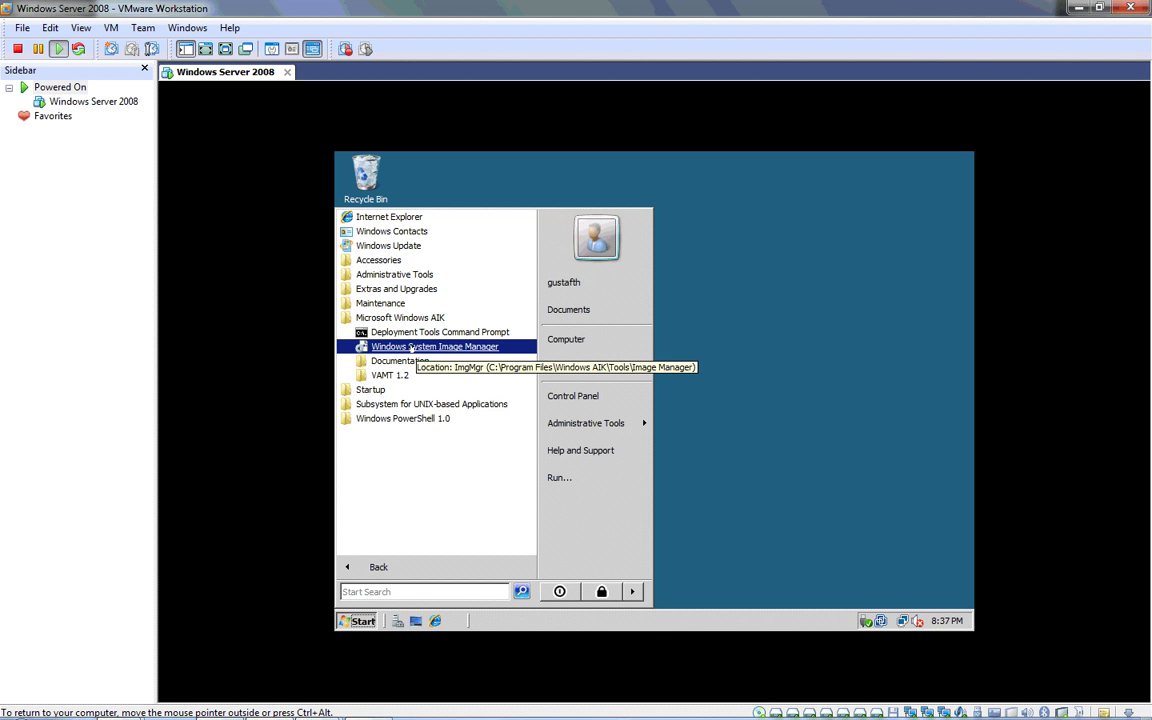
pyautogui.click(411, 347)
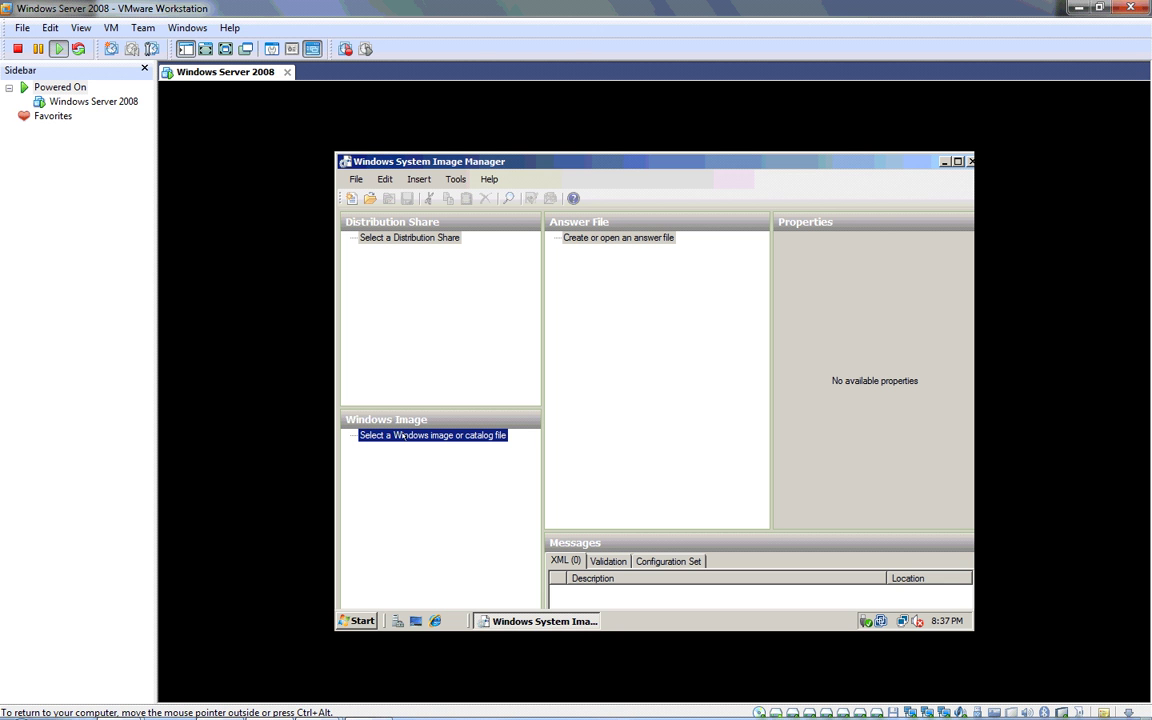
# Step: Mount 7600.16385.090713-1255_x86fre_enterprise_en-us_EVAL_Eval_Enterprise-GRMCENEVAL_EN_DVD.iso from G:\ISO in the virtual machine's CD/DVD drive and dismiss AutoPlay
pyautogui.click(112, 33)
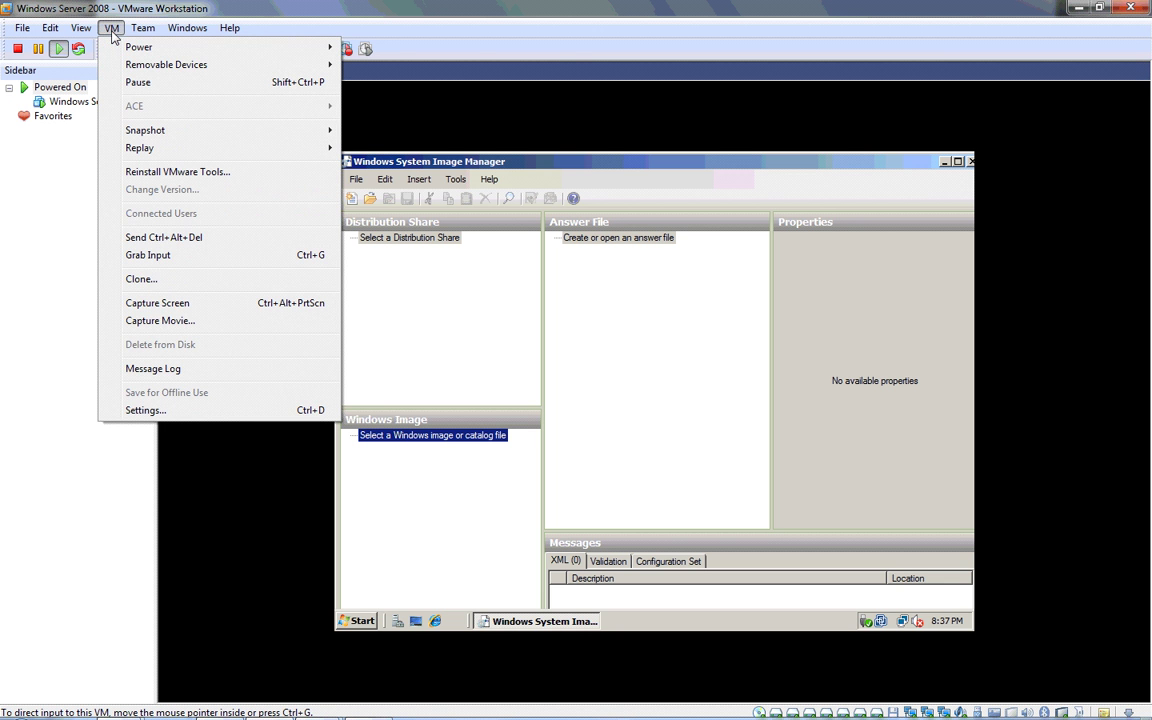
pyautogui.click(166, 417)
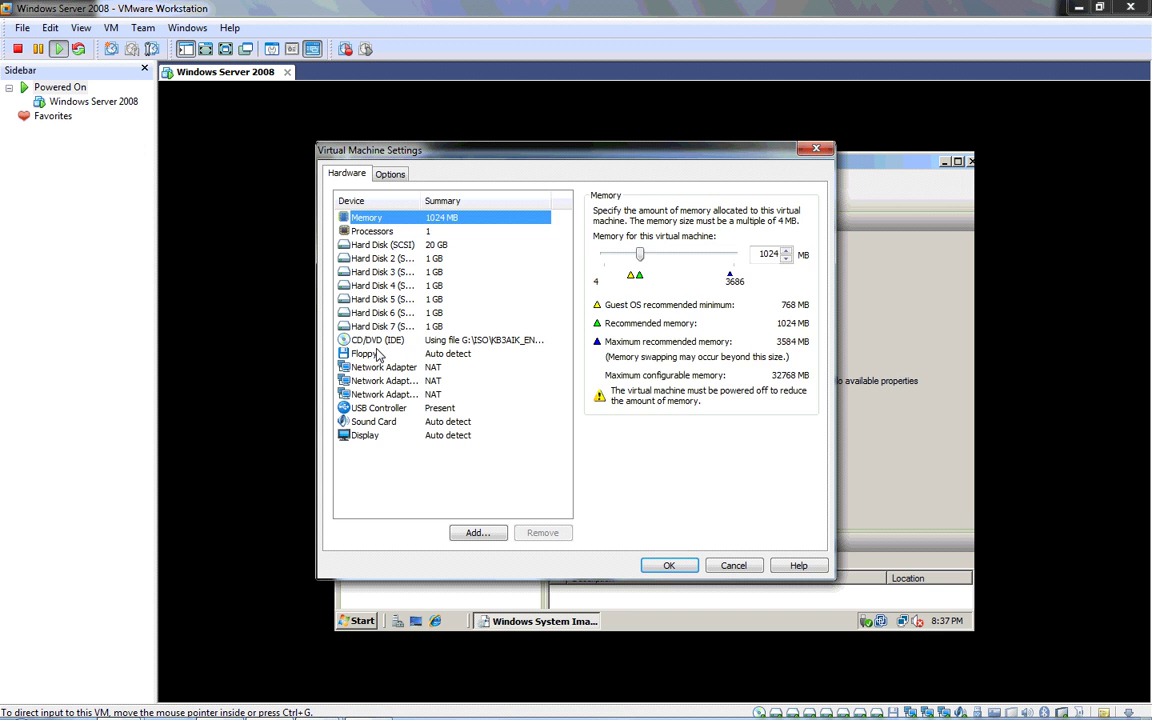
pyautogui.click(385, 342)
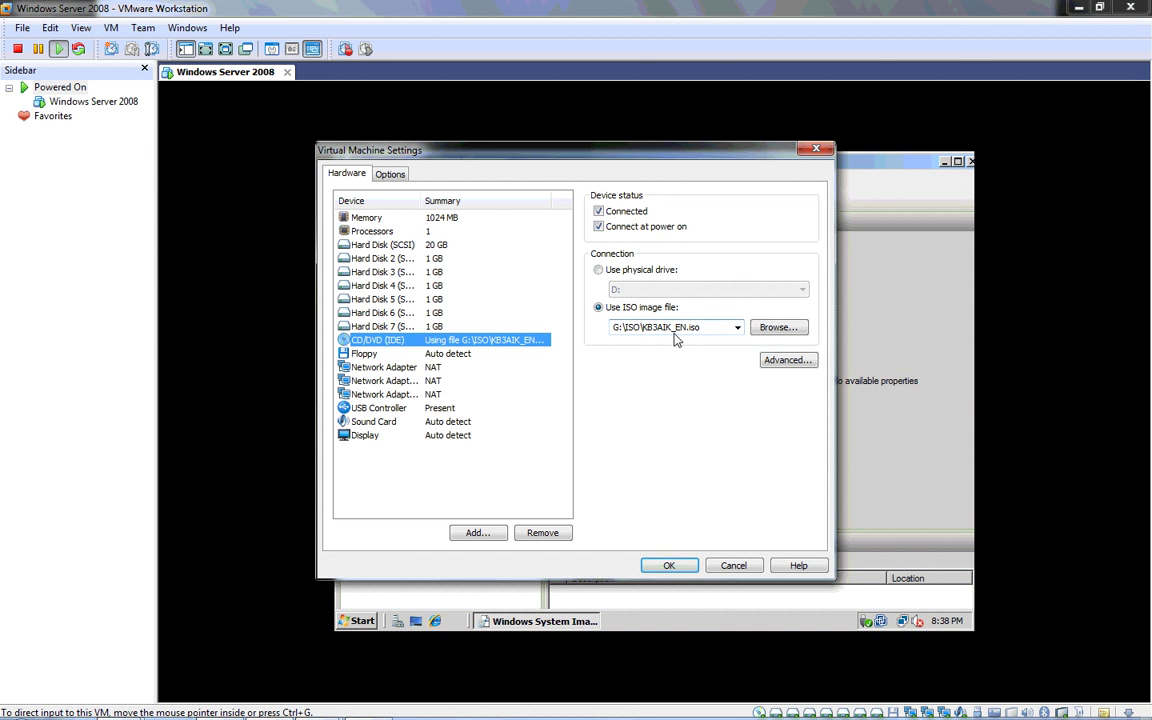
pyautogui.click(779, 332)
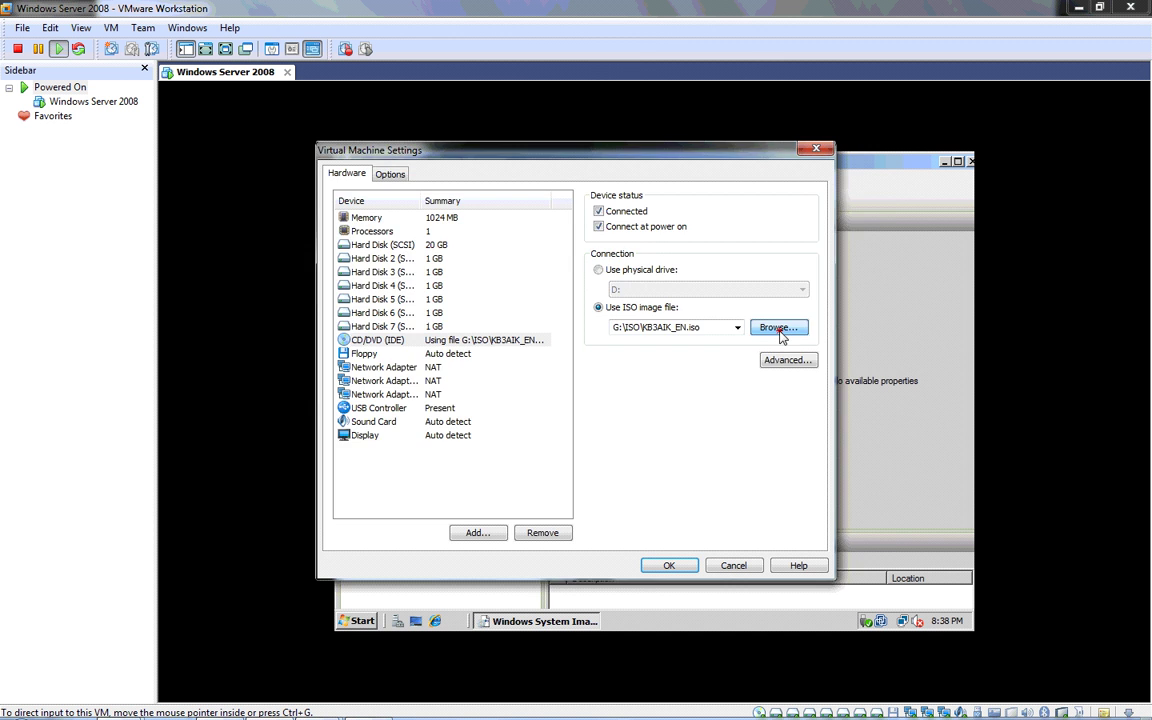
pyautogui.click(677, 289)
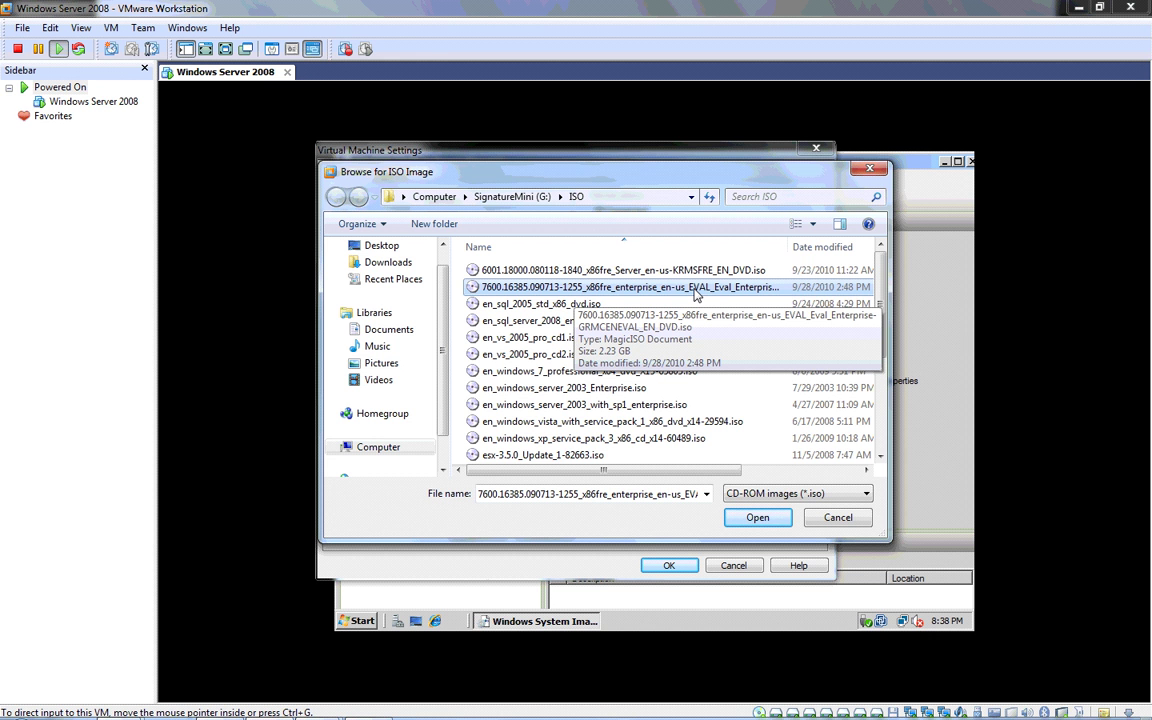
pyautogui.press('Return')
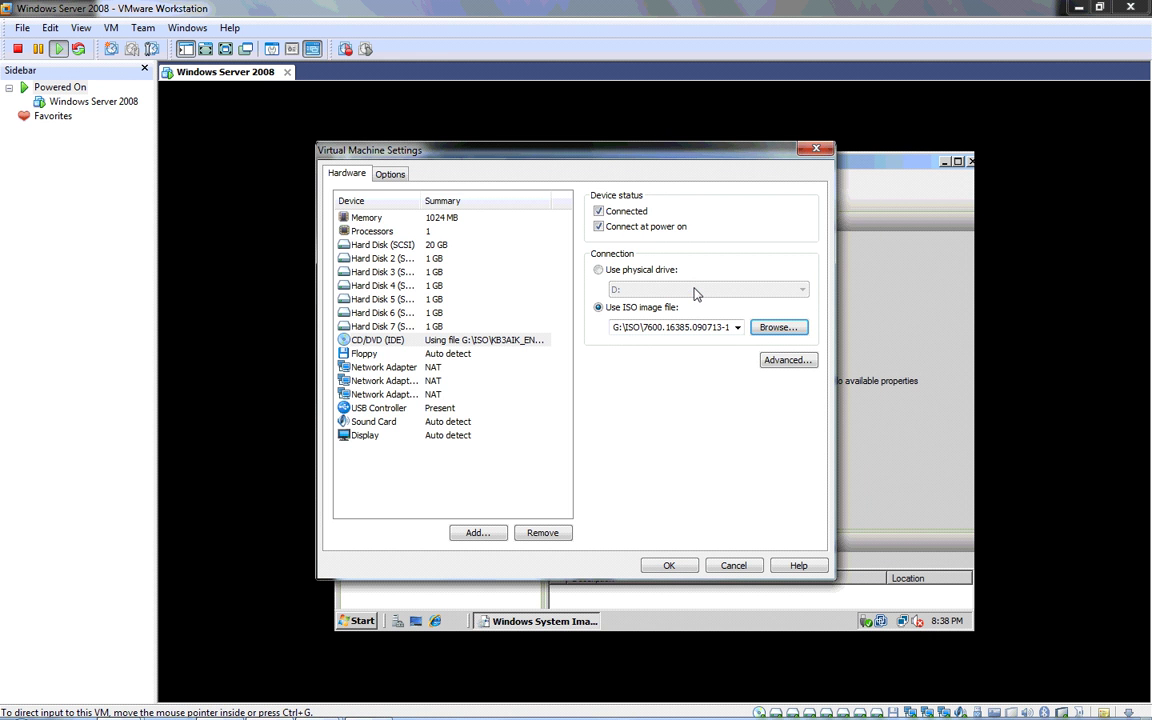
pyautogui.click(670, 566)
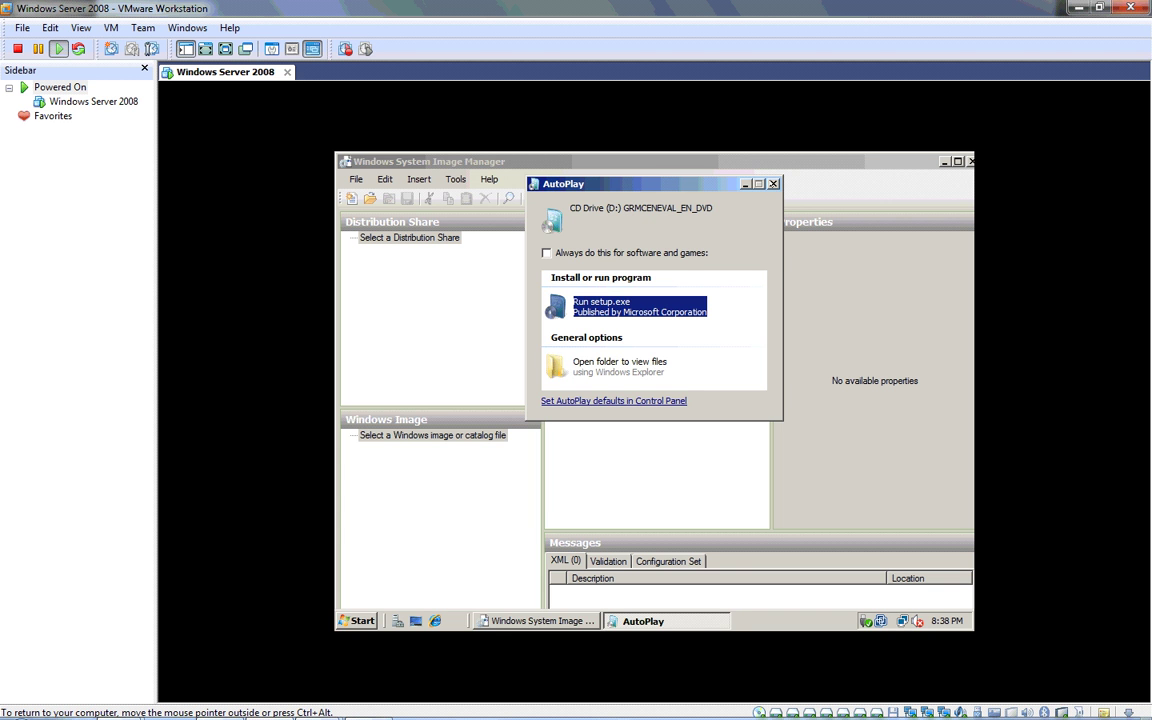
pyautogui.press('Escape')
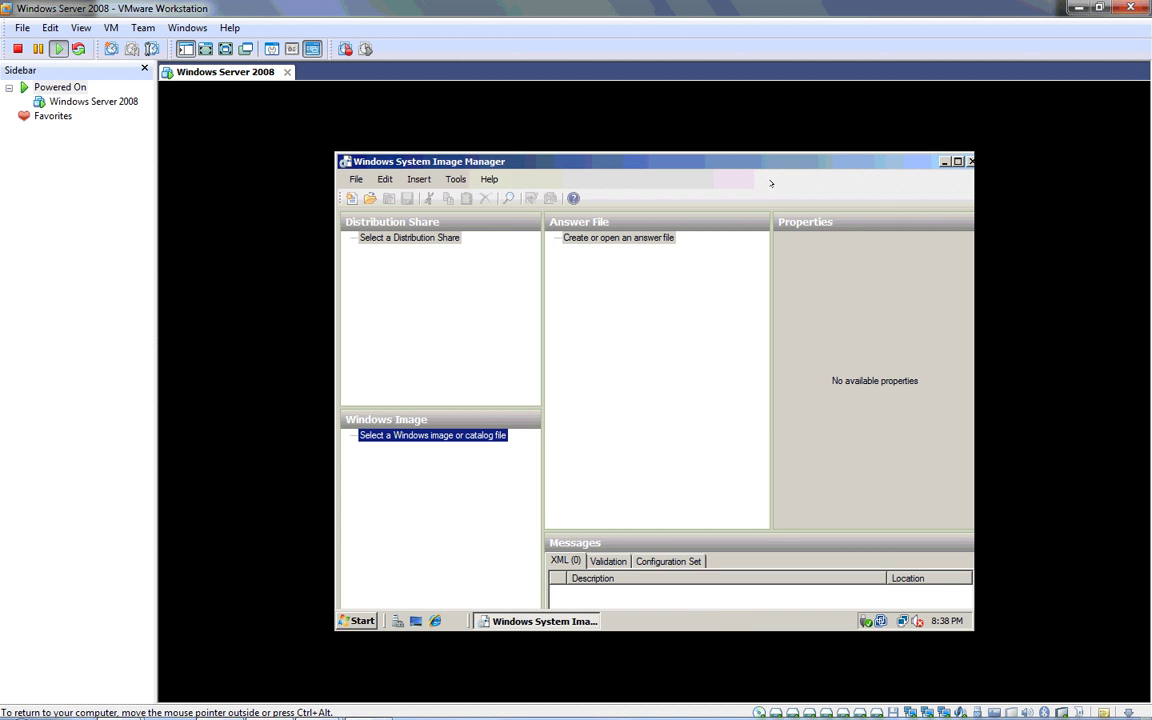
# Step: Load install.wim from the sources folder on CD drive D: as the Windows image and expand its Components list
pyautogui.rightClick(435, 434)
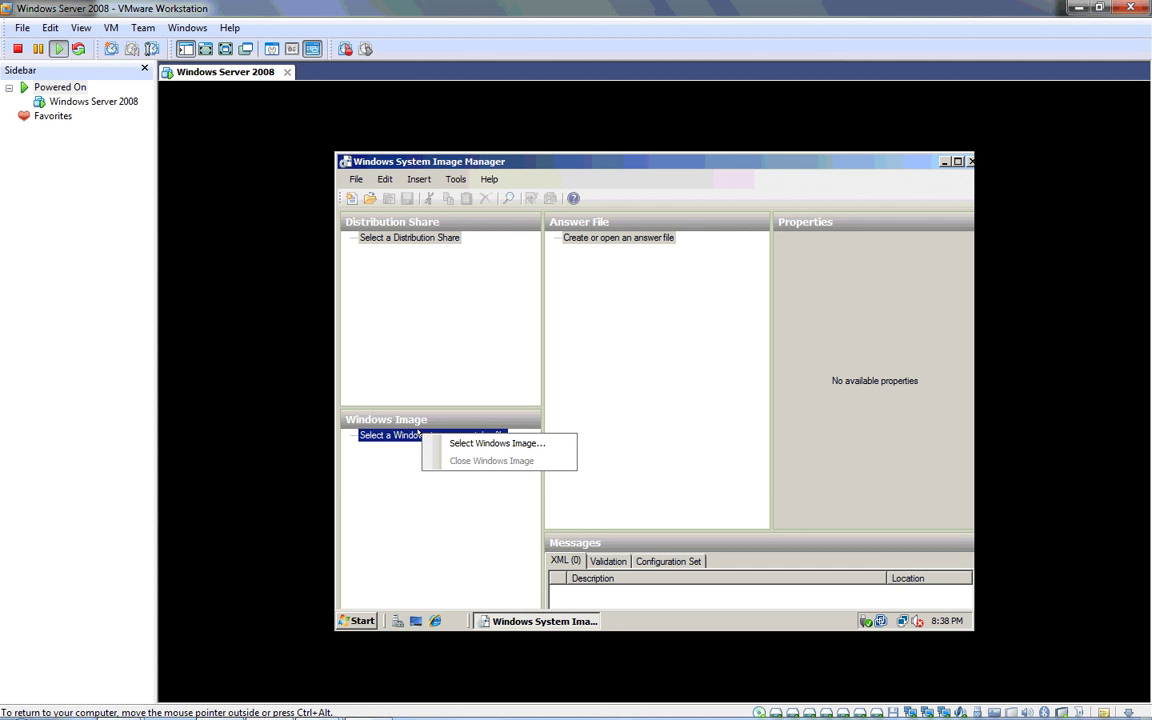
pyautogui.click(465, 443)
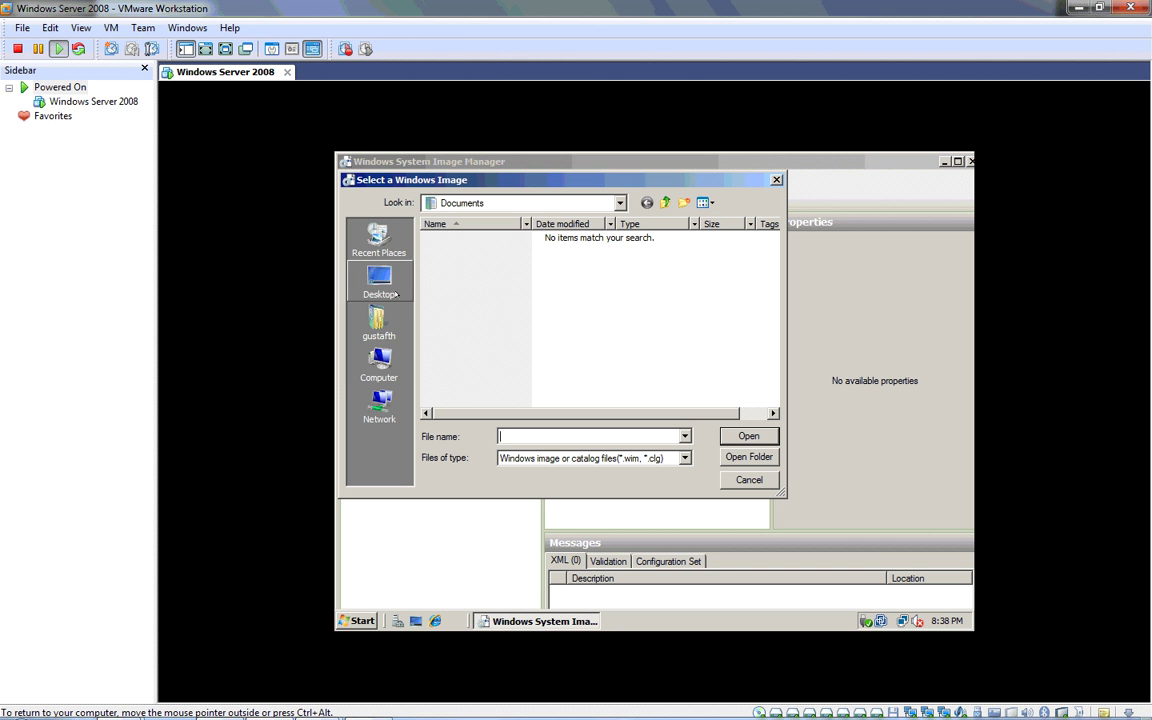
pyautogui.click(379, 366)
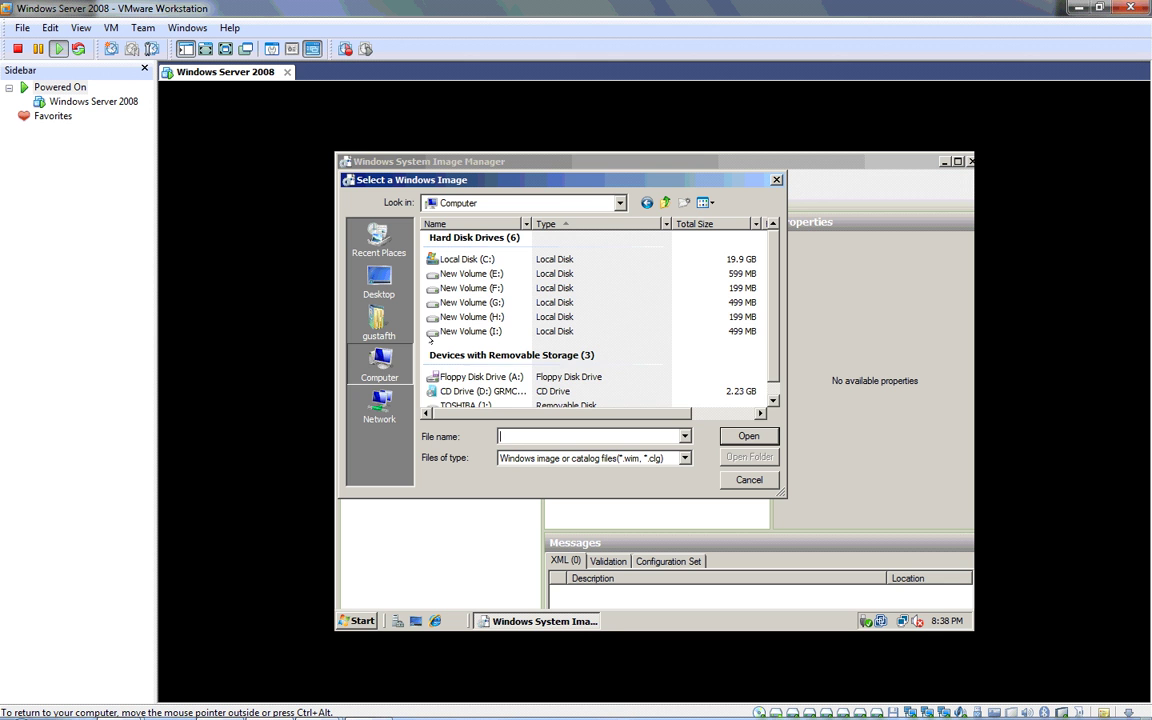
pyautogui.doubleClick(474, 390)
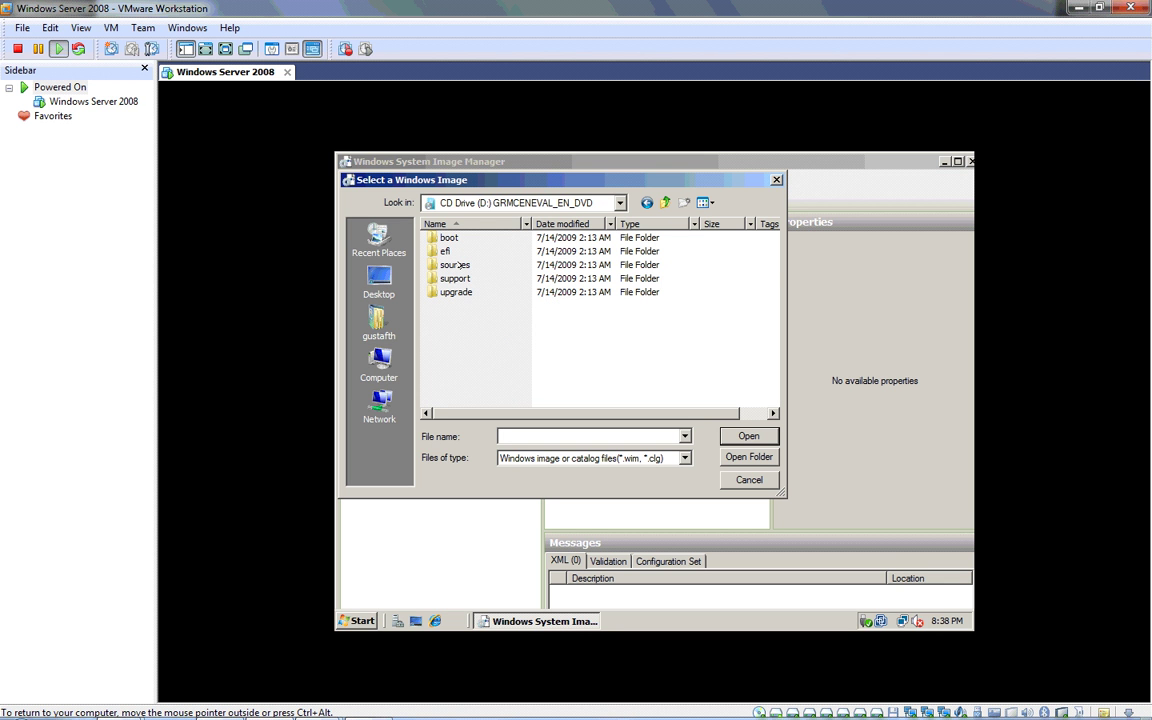
pyautogui.doubleClick(459, 265)
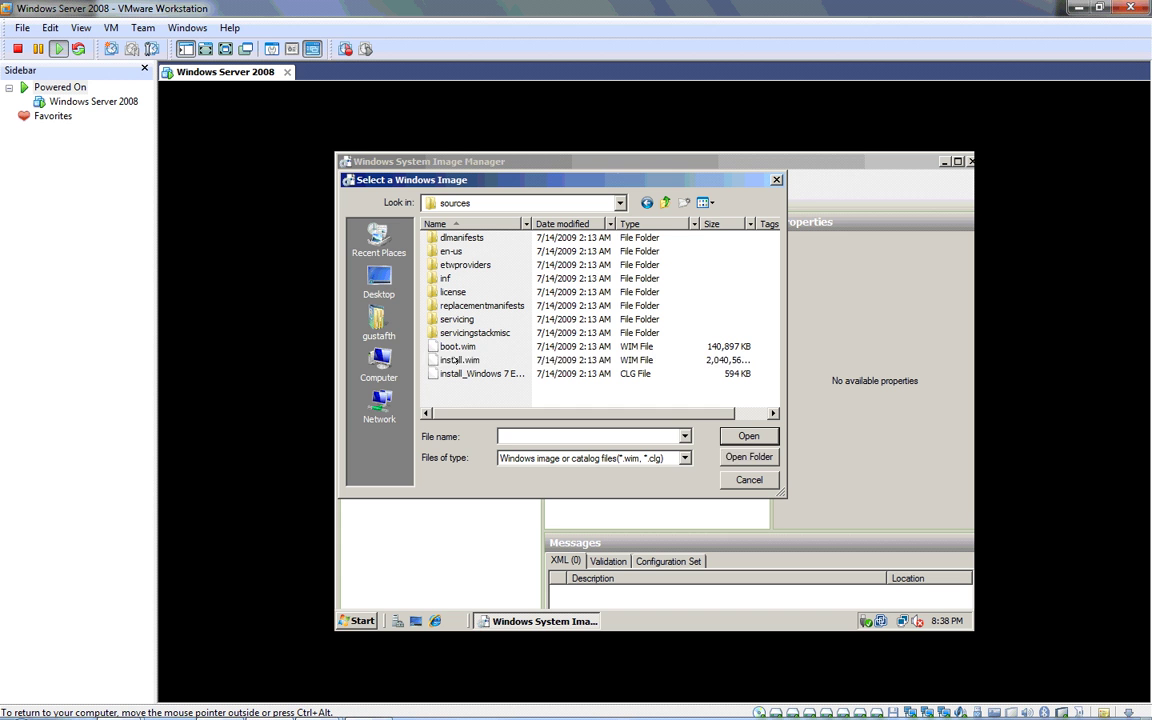
pyautogui.click(455, 360)
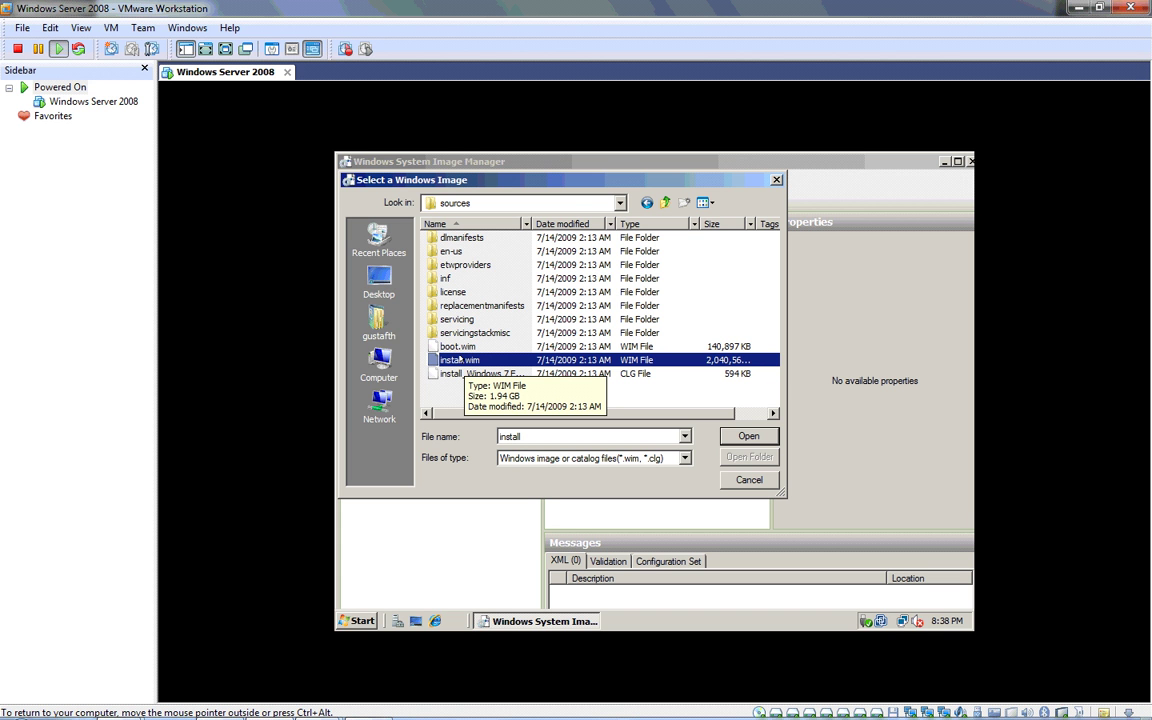
pyautogui.doubleClick(460, 360)
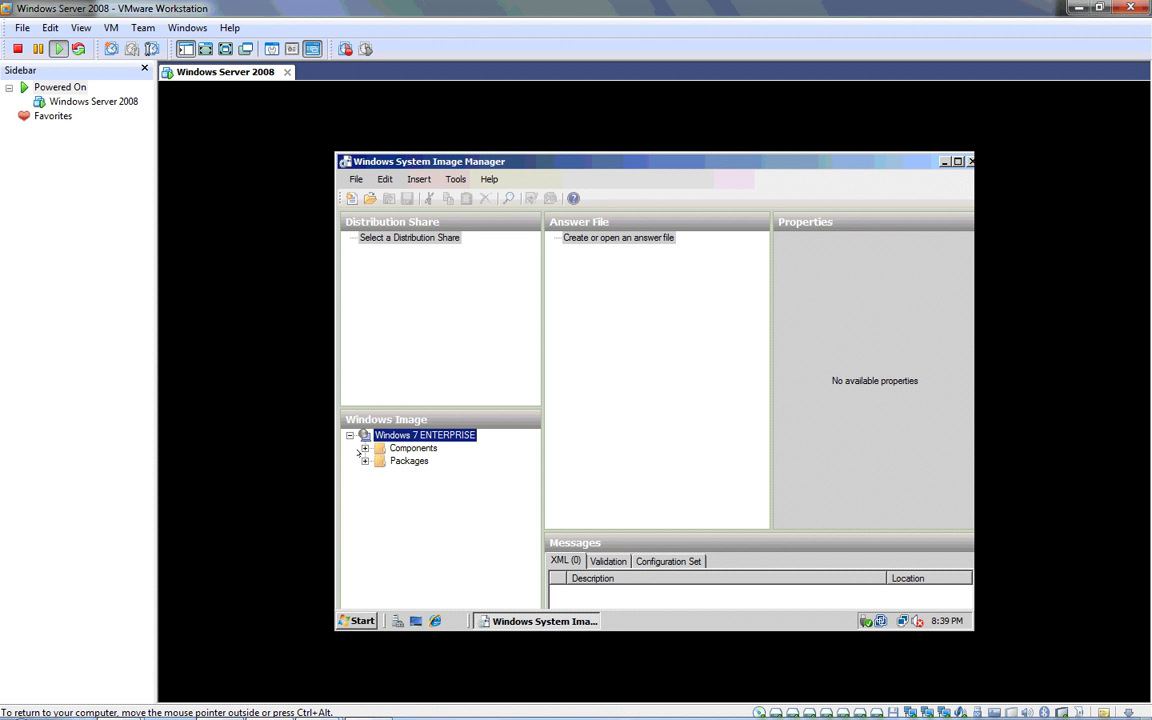
pyautogui.click(365, 448)
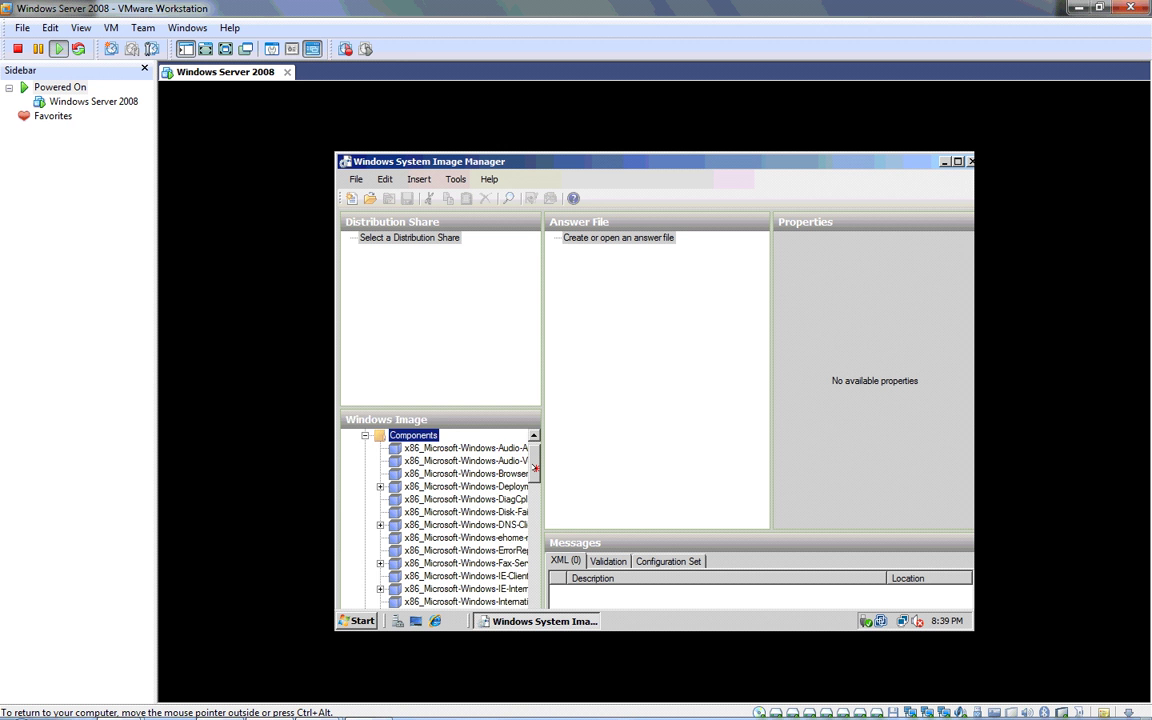
pyautogui.moveTo(535, 467)
pyautogui.mouseDown()
pyautogui.moveTo(535, 600)
pyautogui.moveTo(538, 463)
pyautogui.mouseUp()
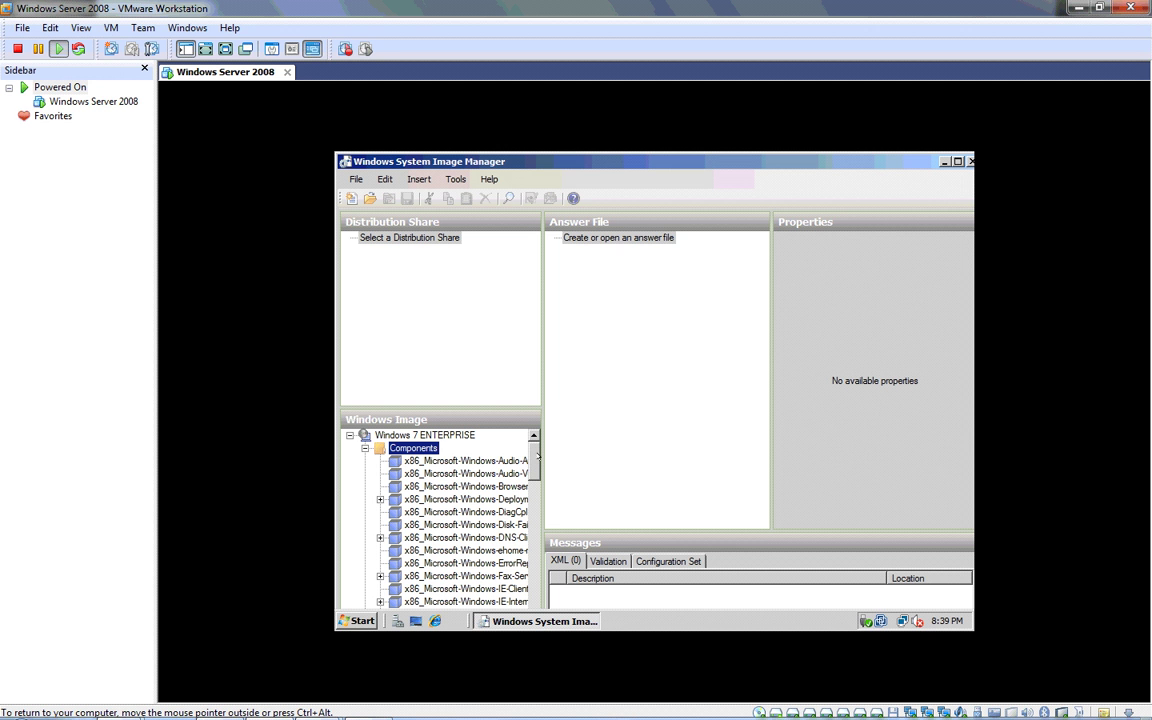
# Step: Open the answer file autounattend_sample from C:\Program Files\Windows AIK\Samples and associate it with the Windows 7 ENTERPRISE image
pyautogui.rightClick(606, 238)
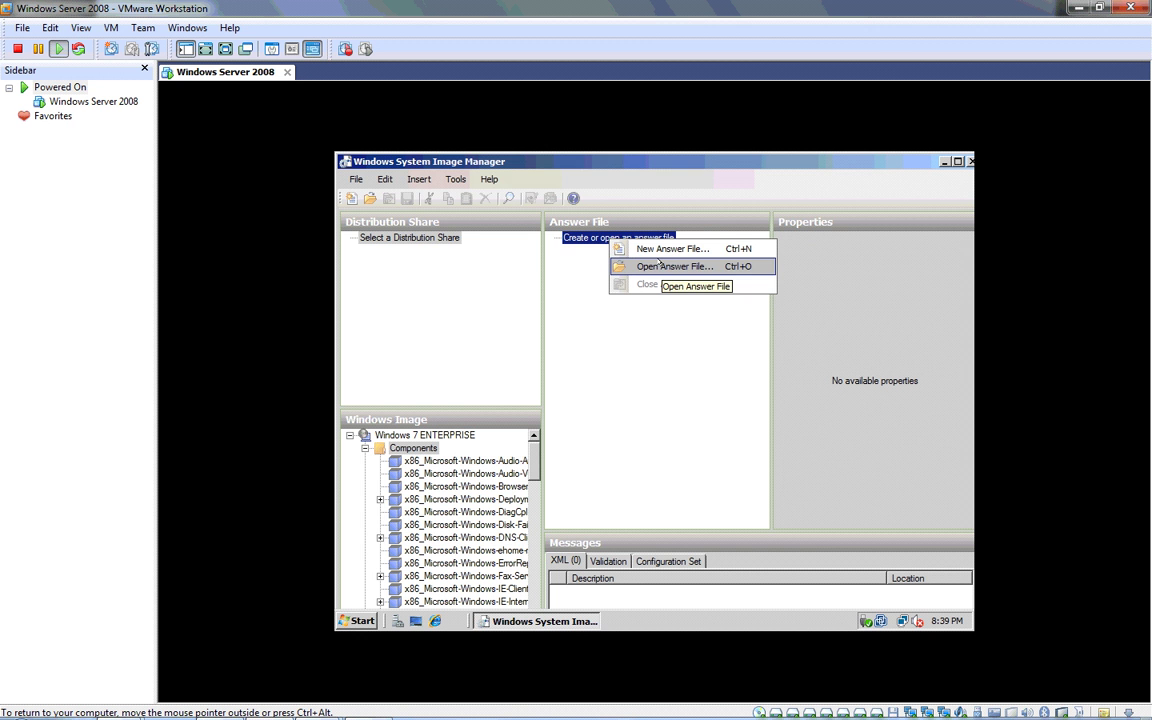
pyautogui.click(660, 264)
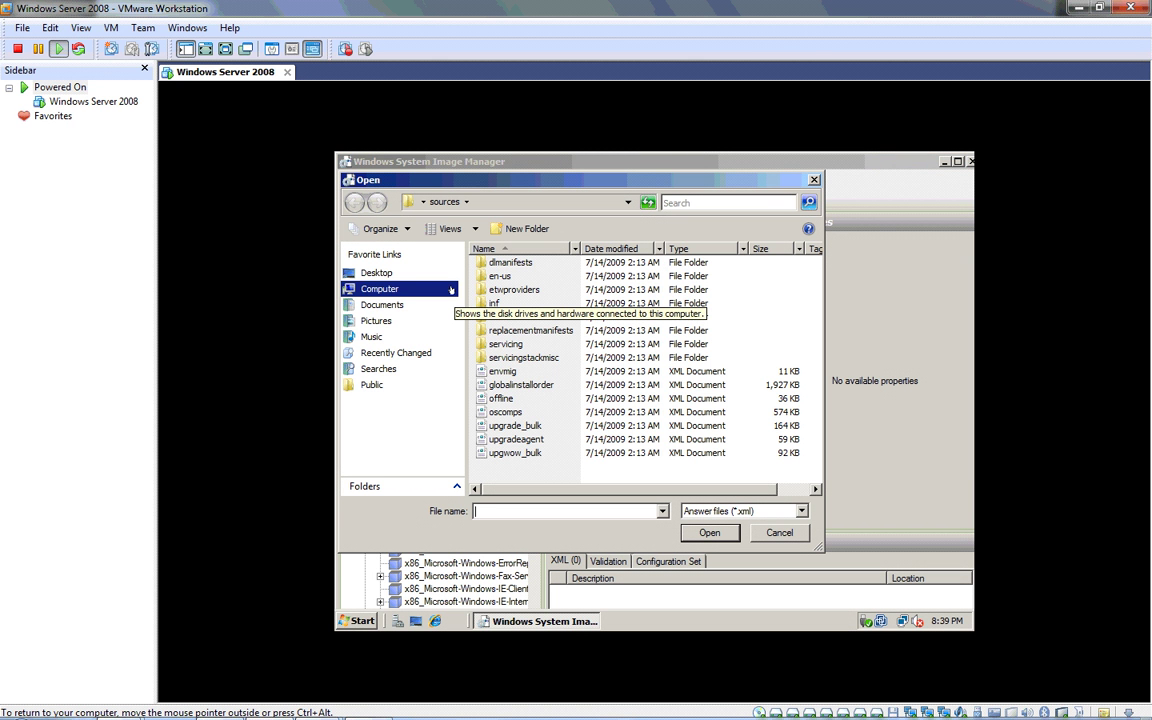
pyautogui.click(393, 289)
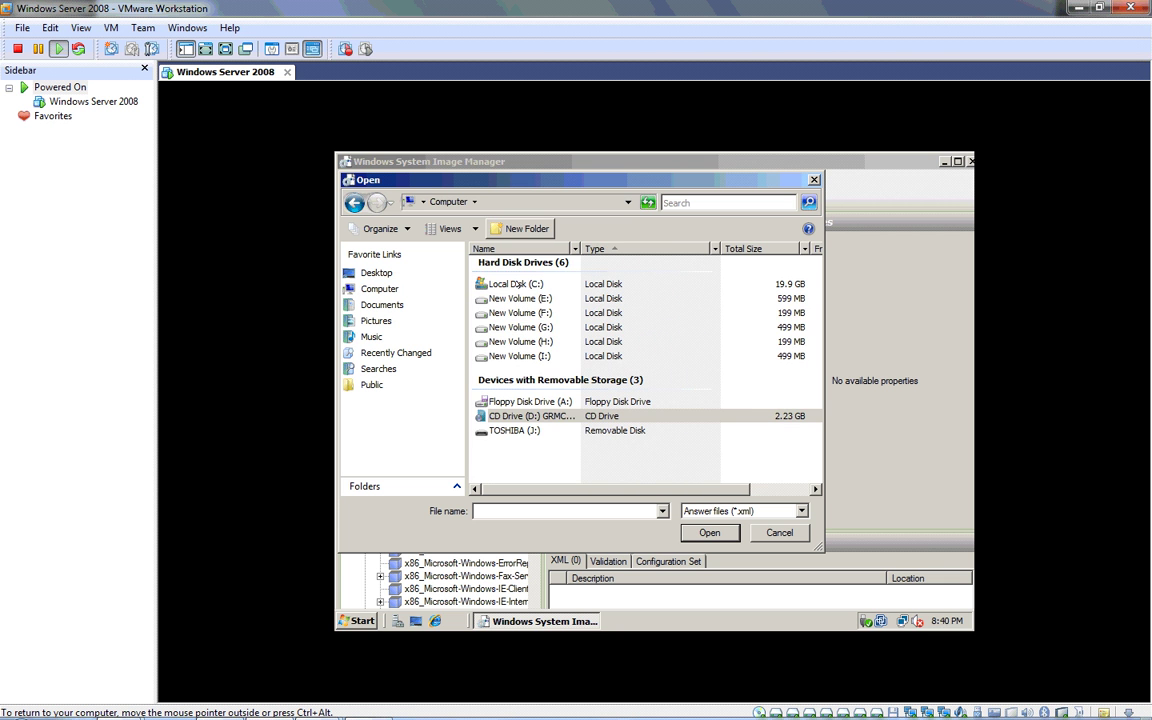
pyautogui.doubleClick(517, 284)
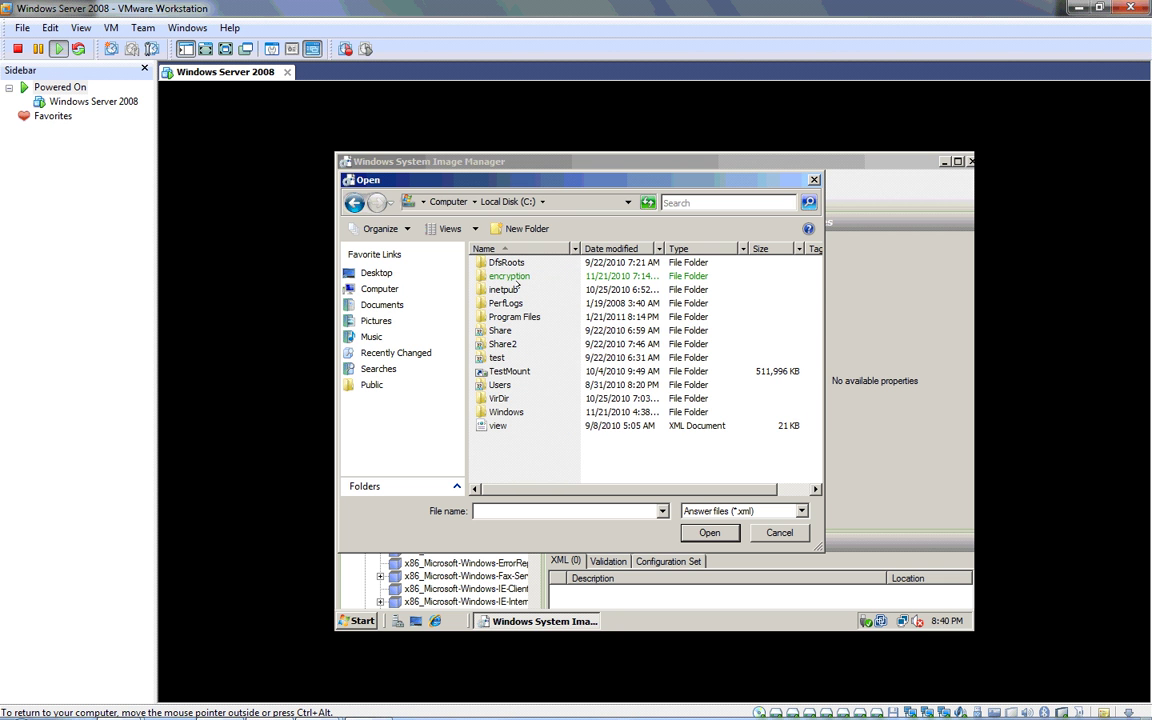
pyautogui.doubleClick(514, 317)
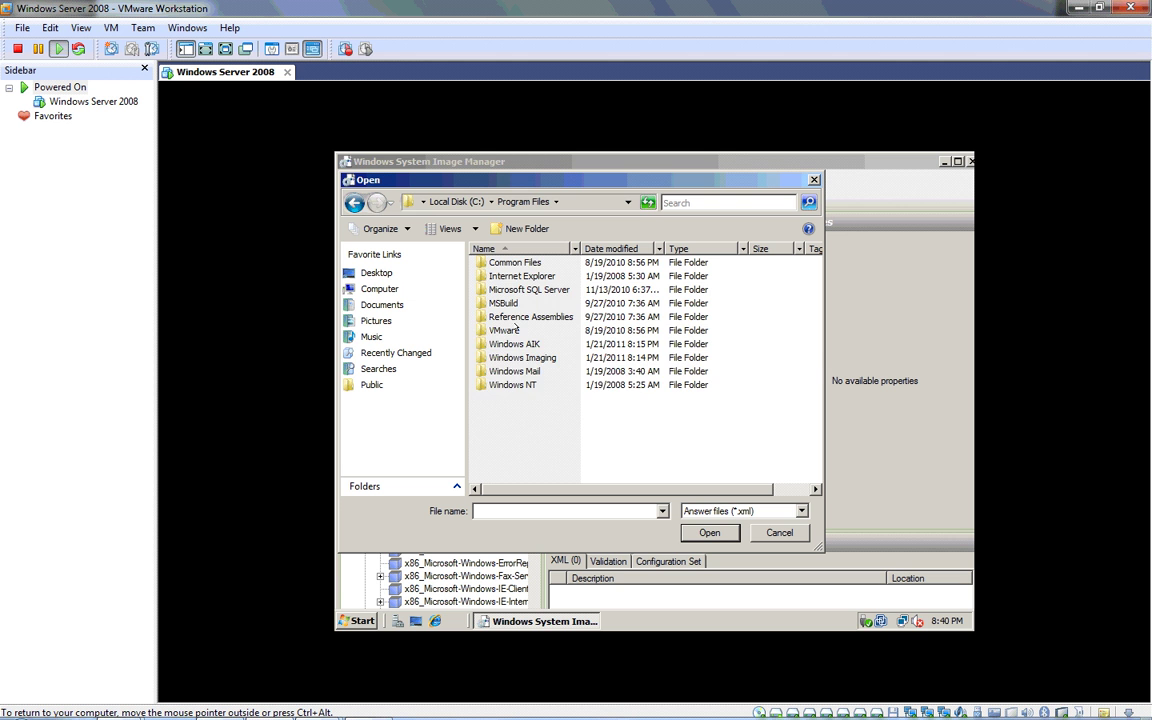
pyautogui.doubleClick(514, 344)
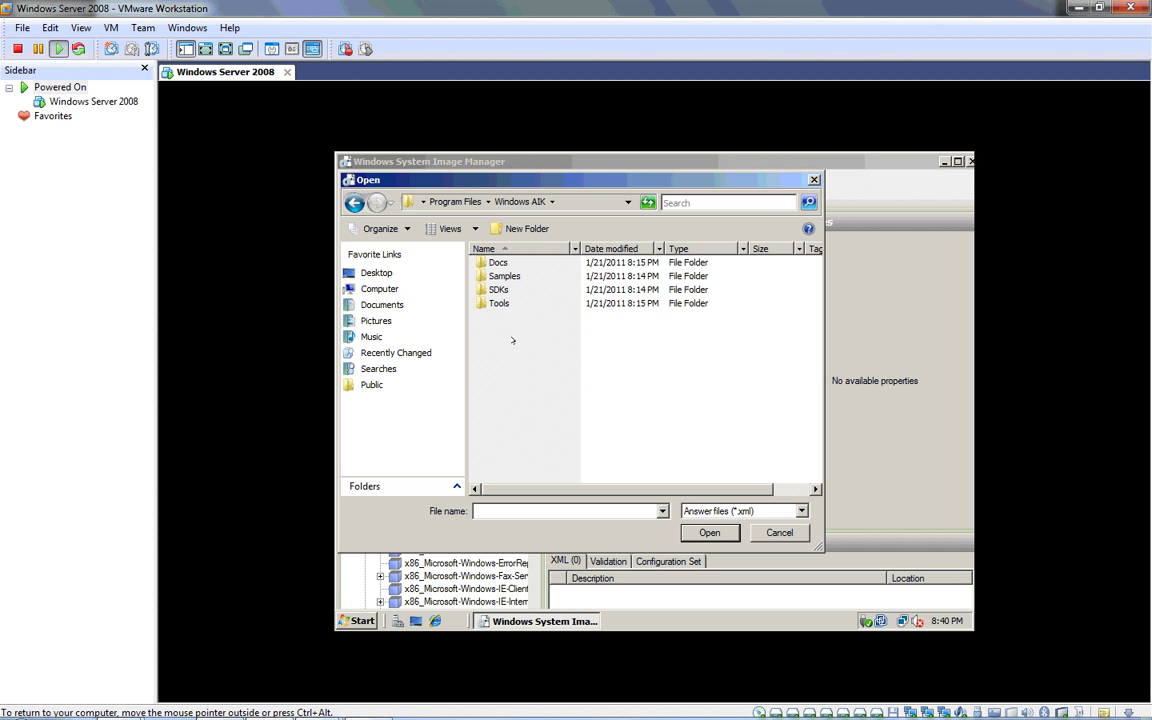
pyautogui.doubleClick(505, 277)
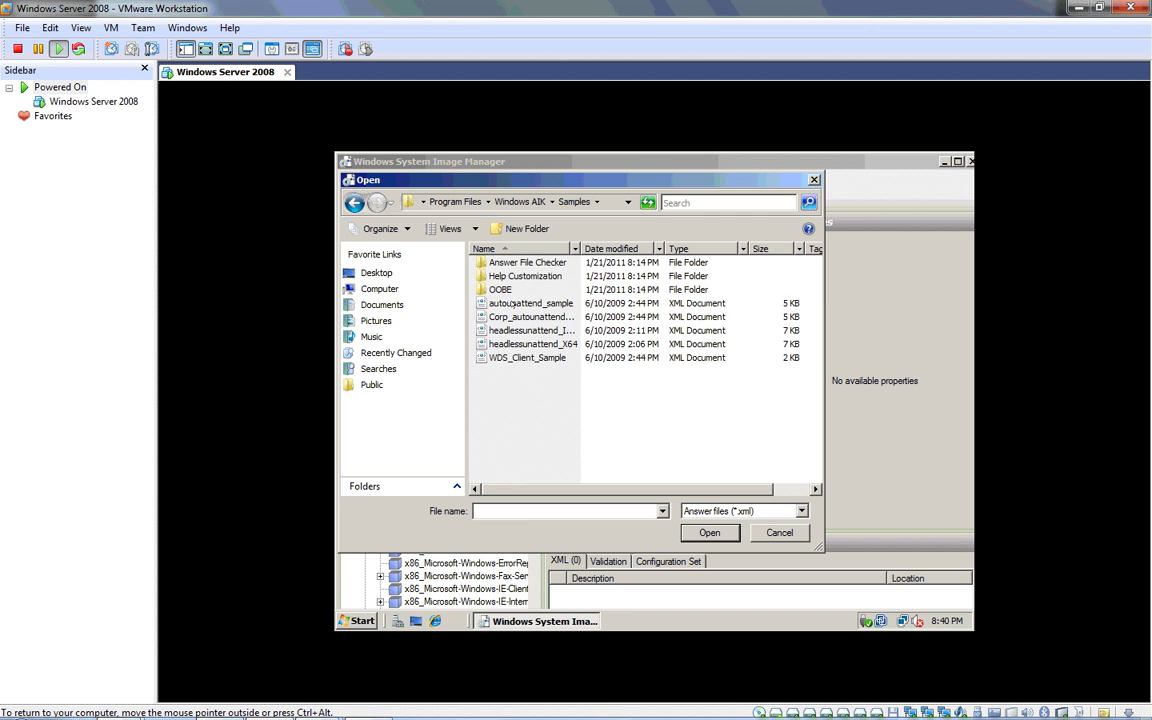
pyautogui.click(515, 304)
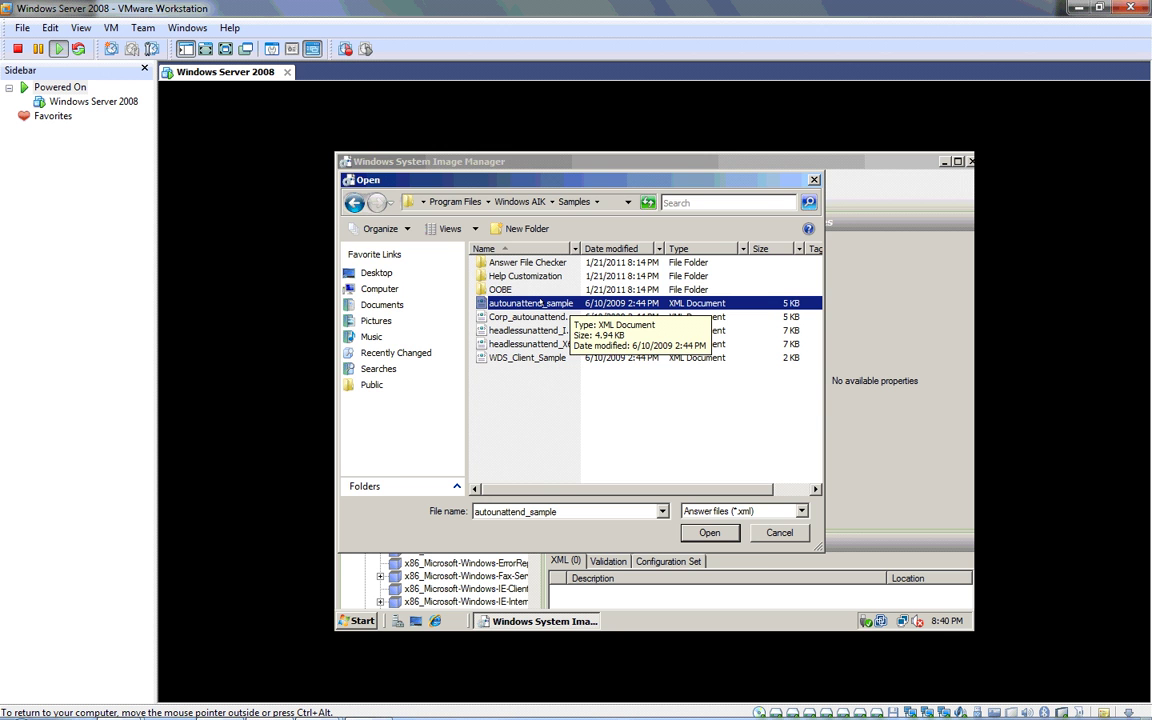
pyautogui.doubleClick(540, 303)
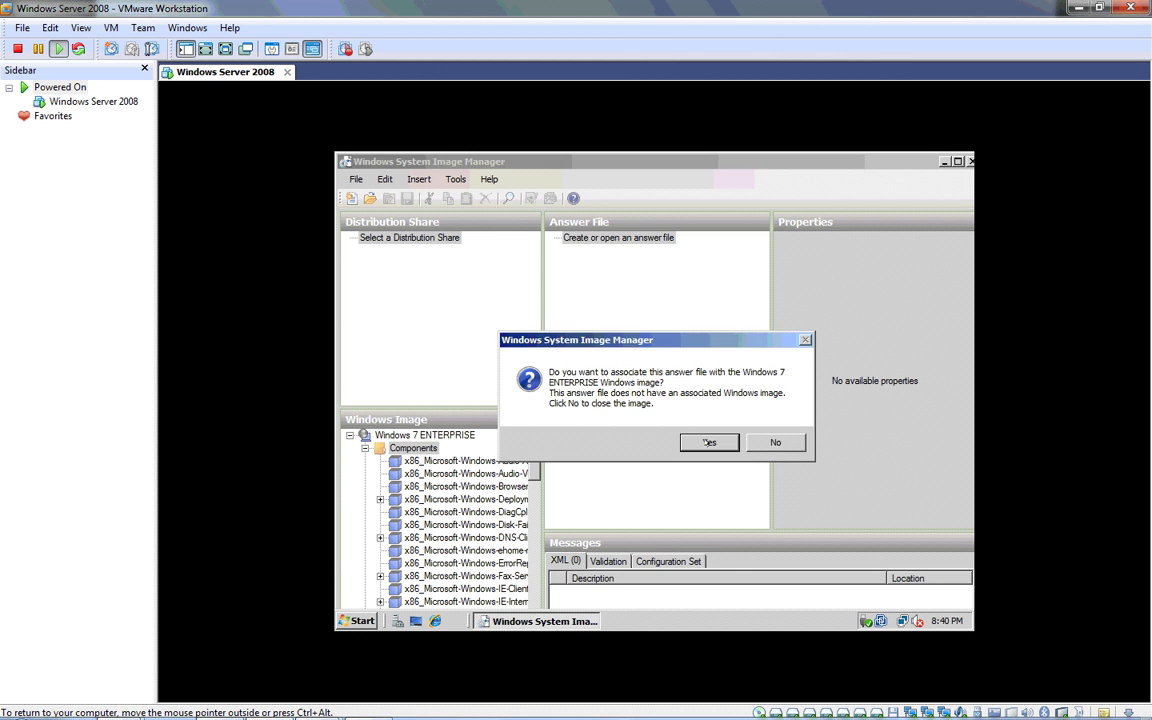
pyautogui.click(708, 442)
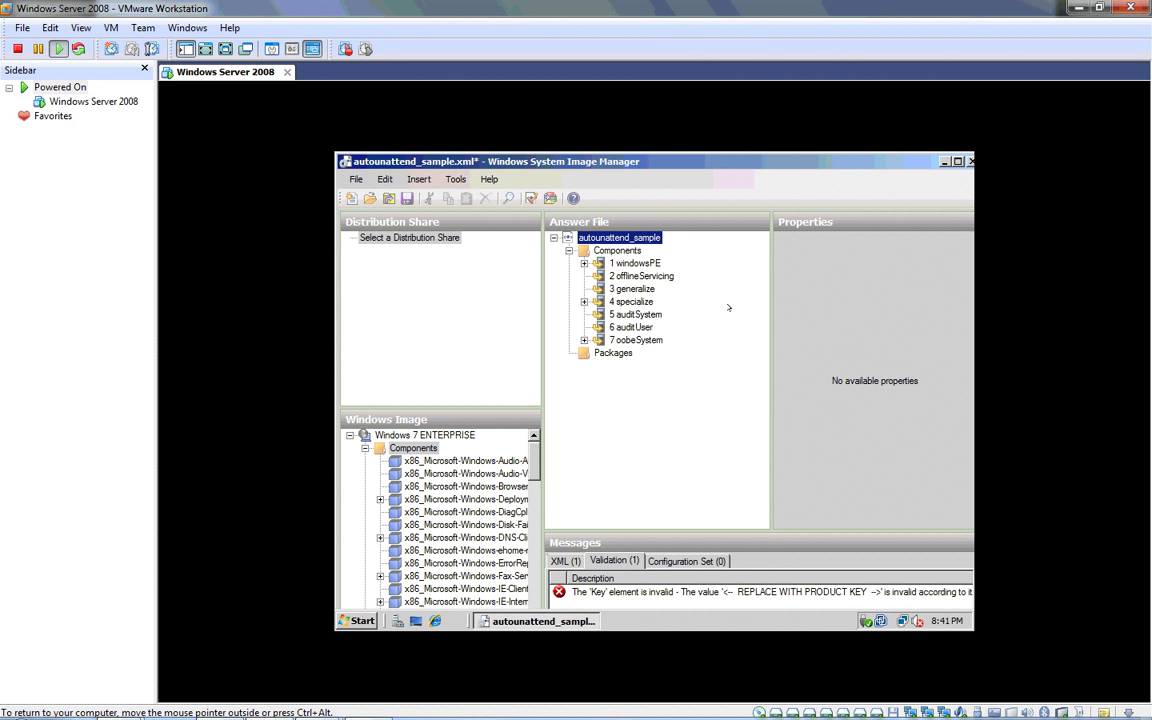
# Step: Switch from the slide show to VMware Workstation and return to the answer file in the virtual machine
pyautogui.press('super')
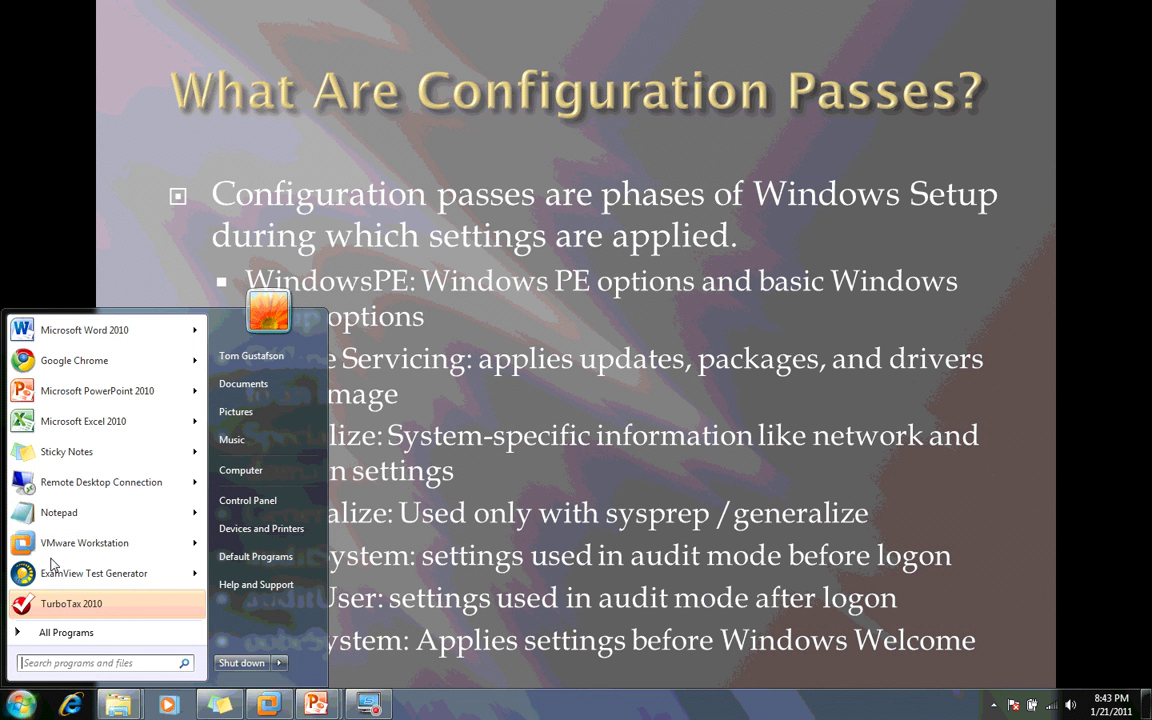
pyautogui.click(269, 706)
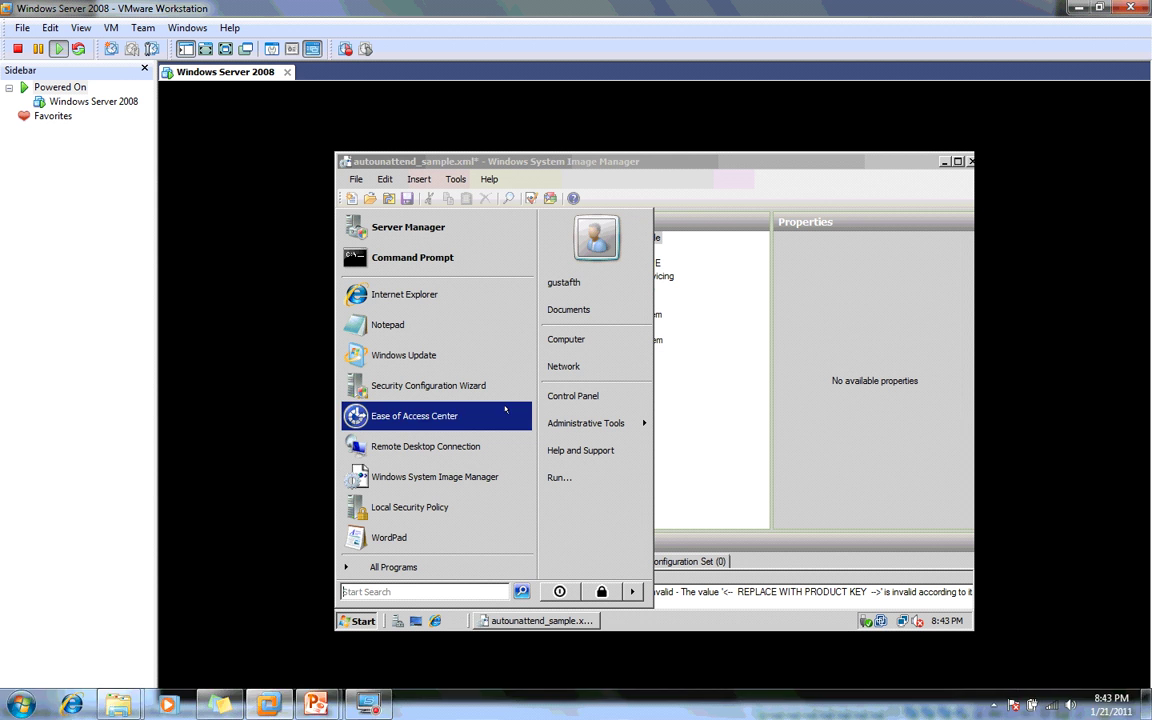
pyautogui.click(730, 321)
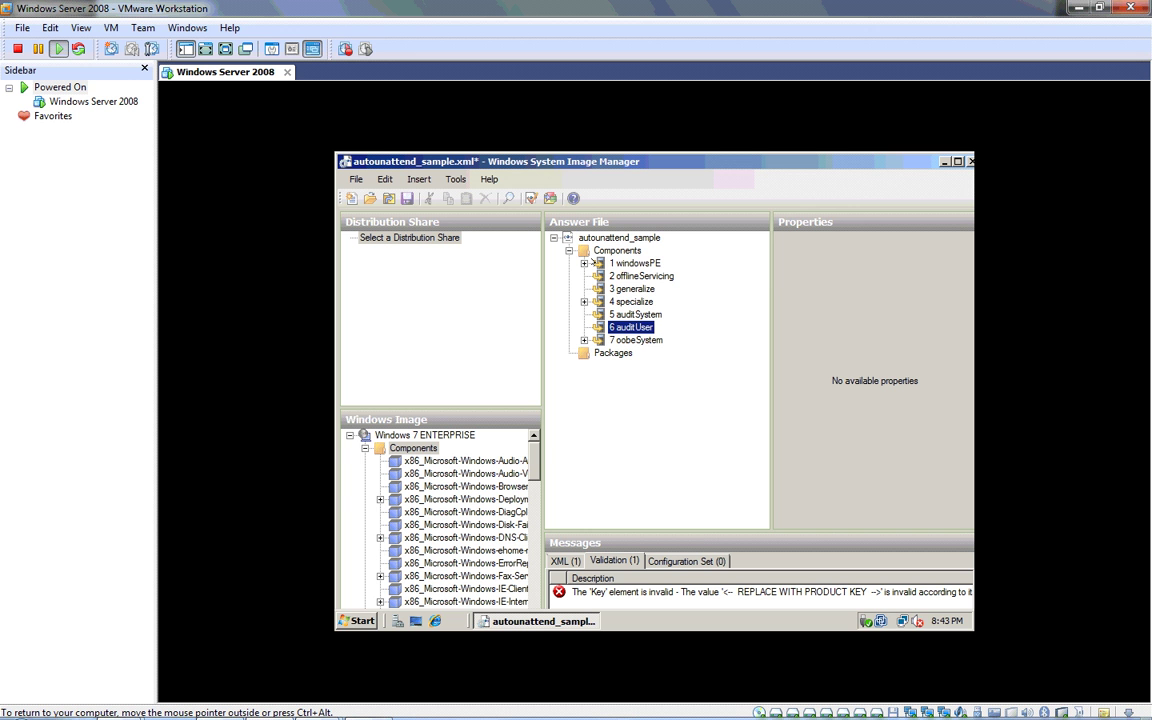
# Step: Expand the 1 windowsPE pass and examine the International-Core-WinPE language settings, including SetupUILanguage
pyautogui.click(584, 264)
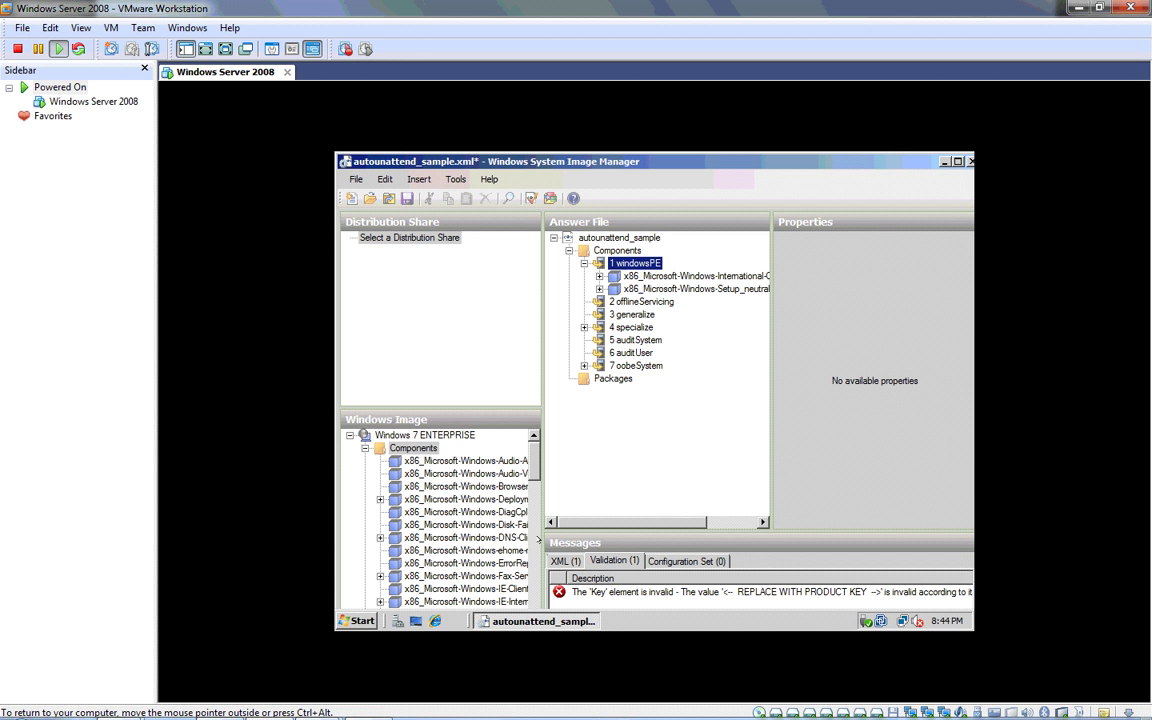
pyautogui.scroll(-5, 533, 543)
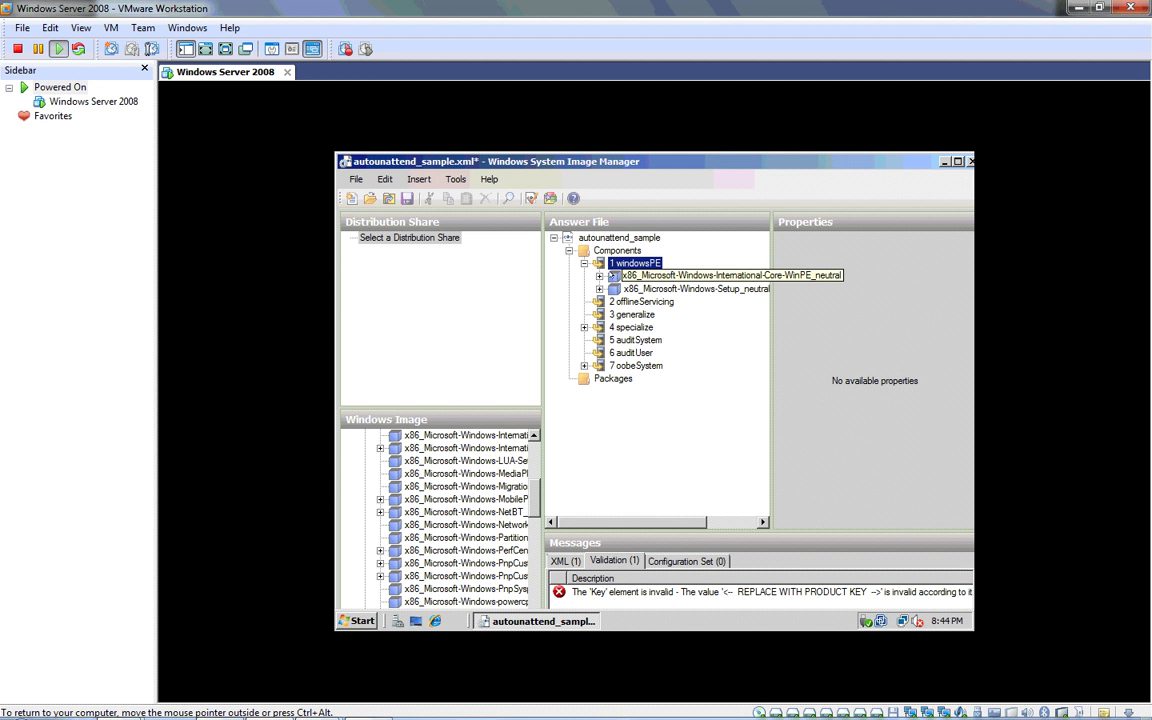
pyautogui.click(650, 275)
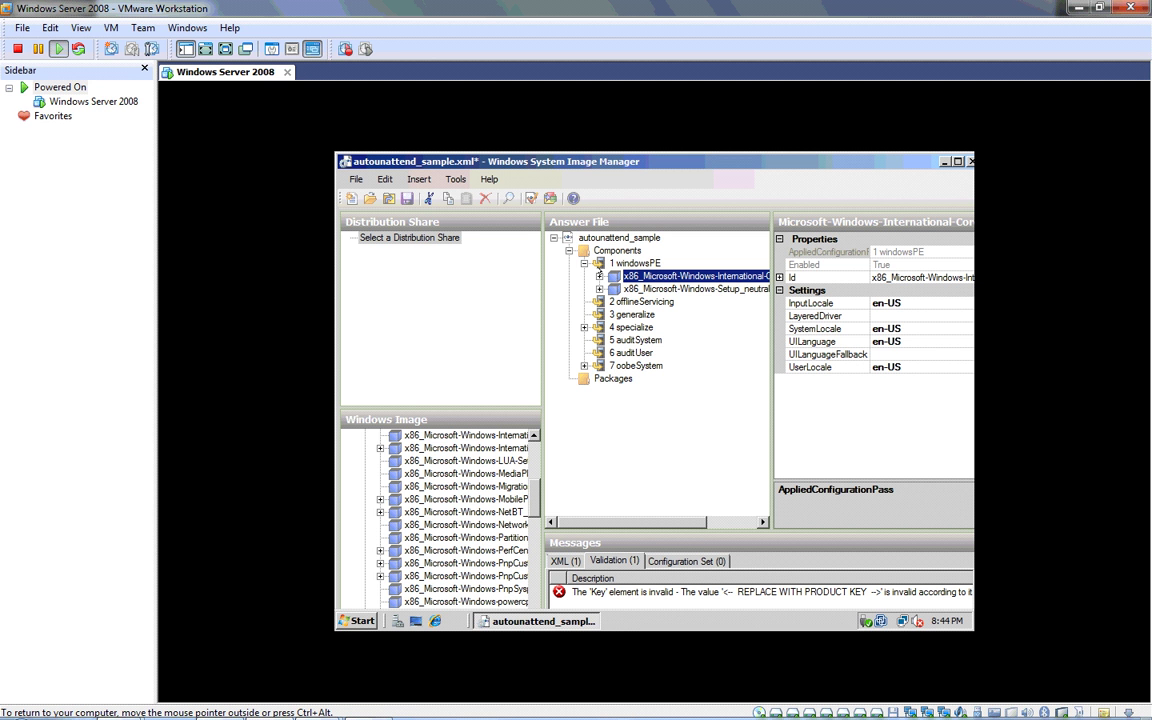
pyautogui.click(599, 276)
pyautogui.click(645, 288)
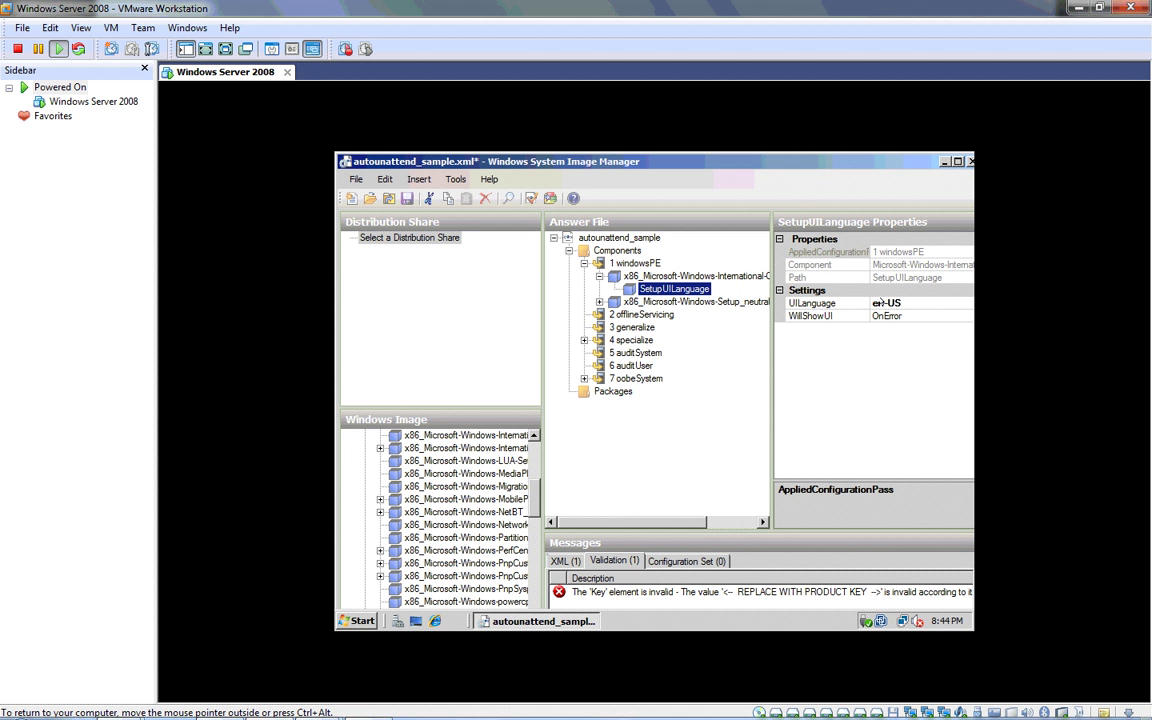
# Step: Examine the windowsPE Microsoft-Windows-Setup component's settings and EnableFirewall choices, and find the matching component in the Windows image list
pyautogui.click(676, 301)
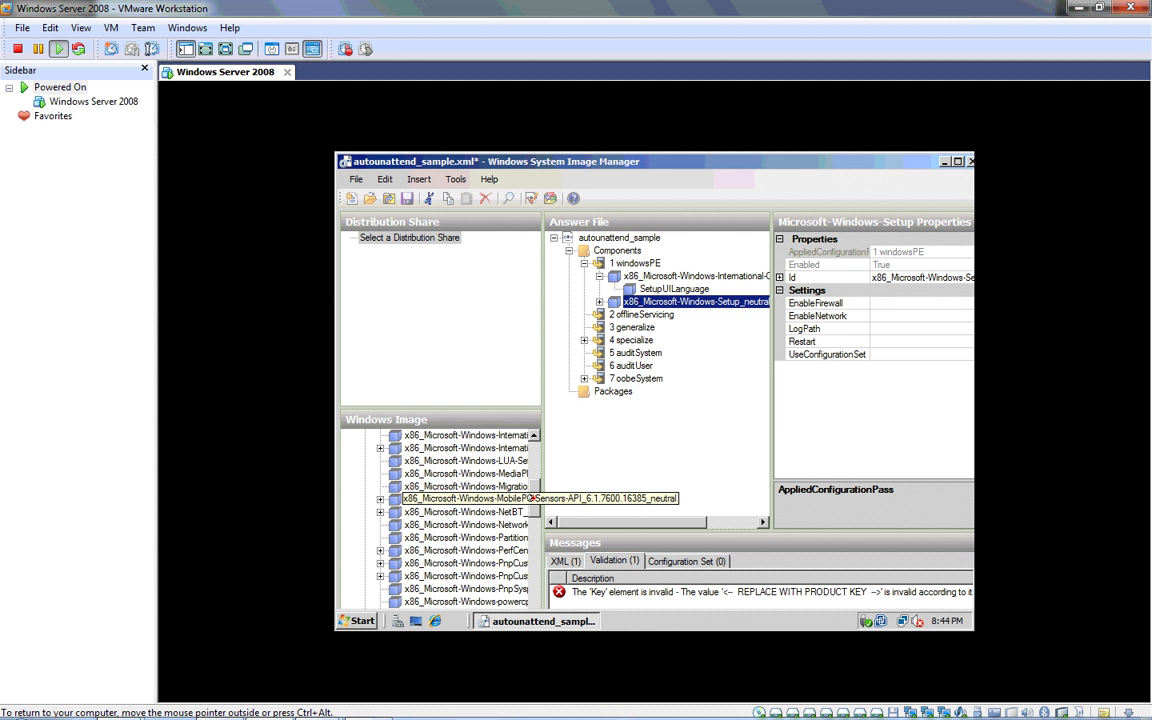
pyautogui.scroll(-3, 531, 497)
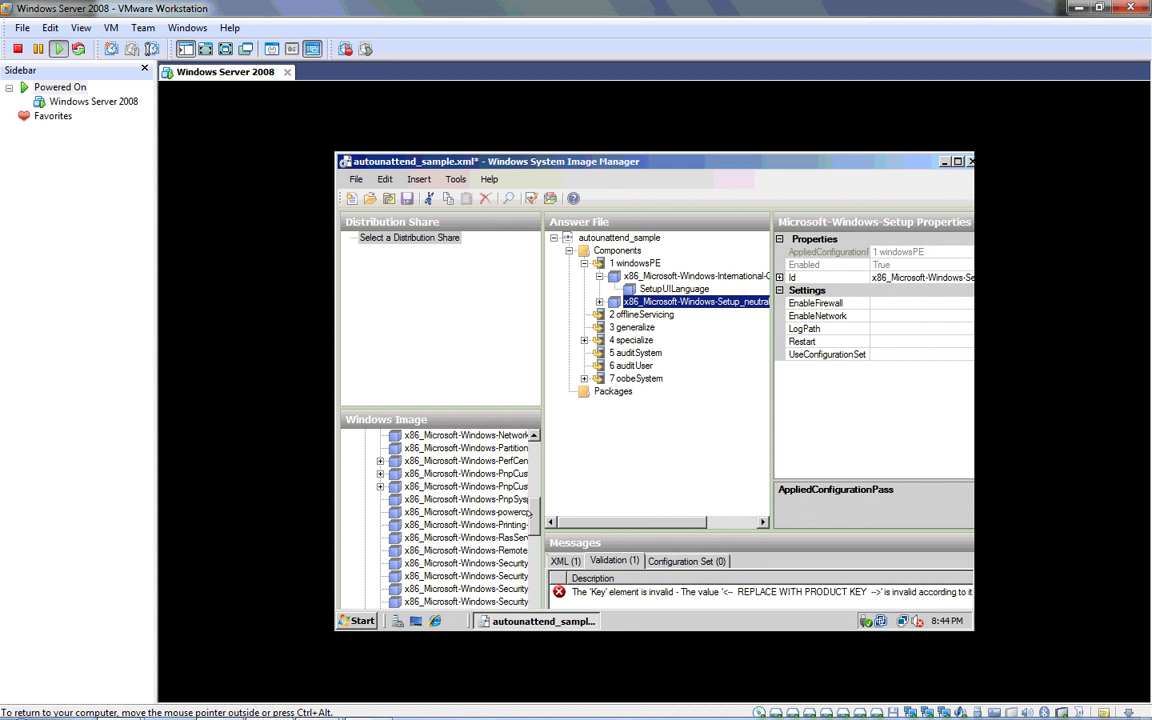
pyautogui.scroll(-2, 478, 562)
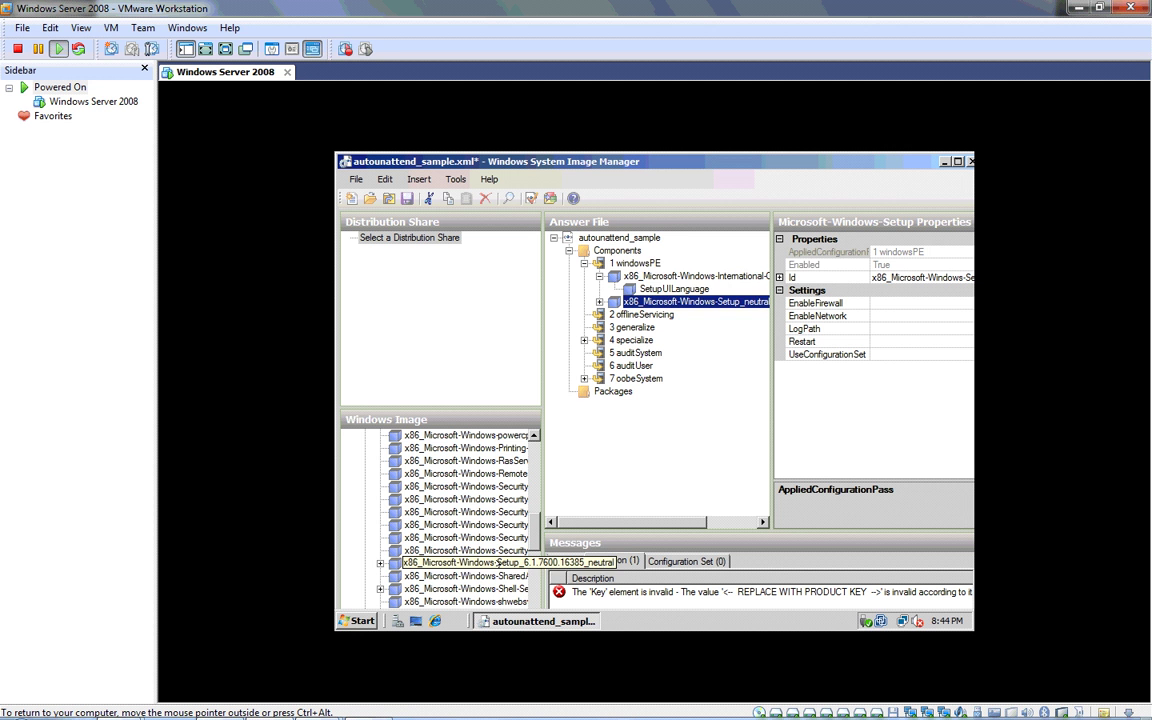
pyautogui.moveTo(497, 562); pyautogui.dragTo(666, 302)
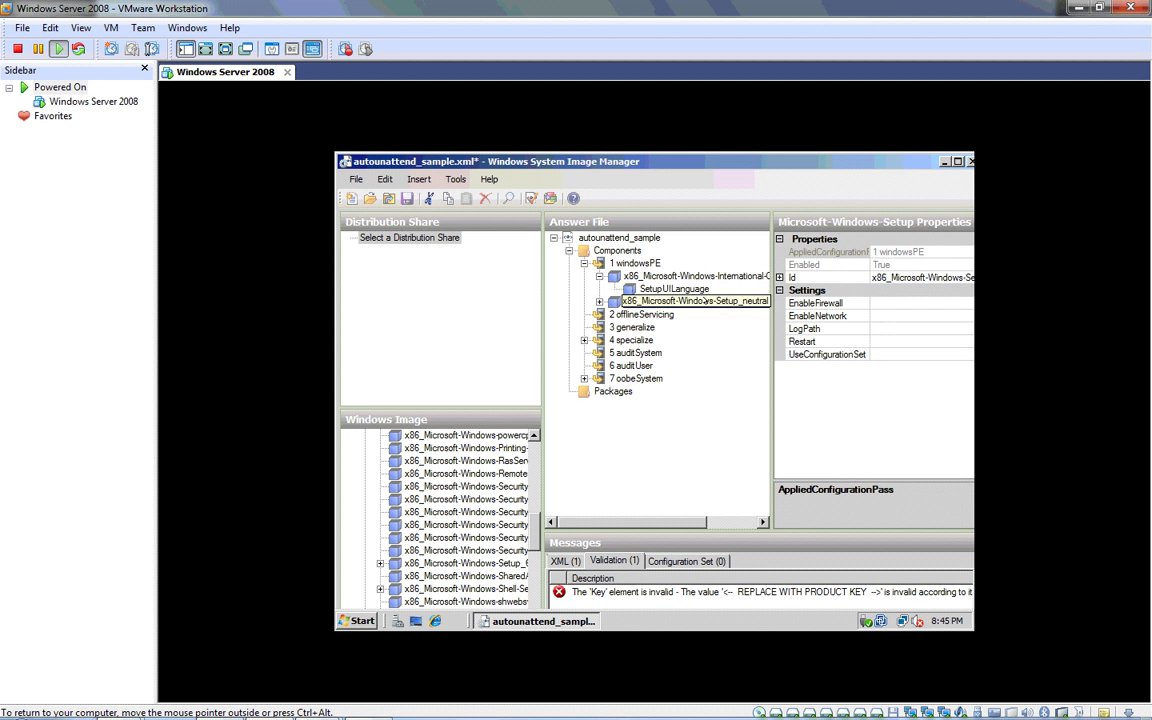
pyautogui.click(655, 301)
pyautogui.click(930, 303)
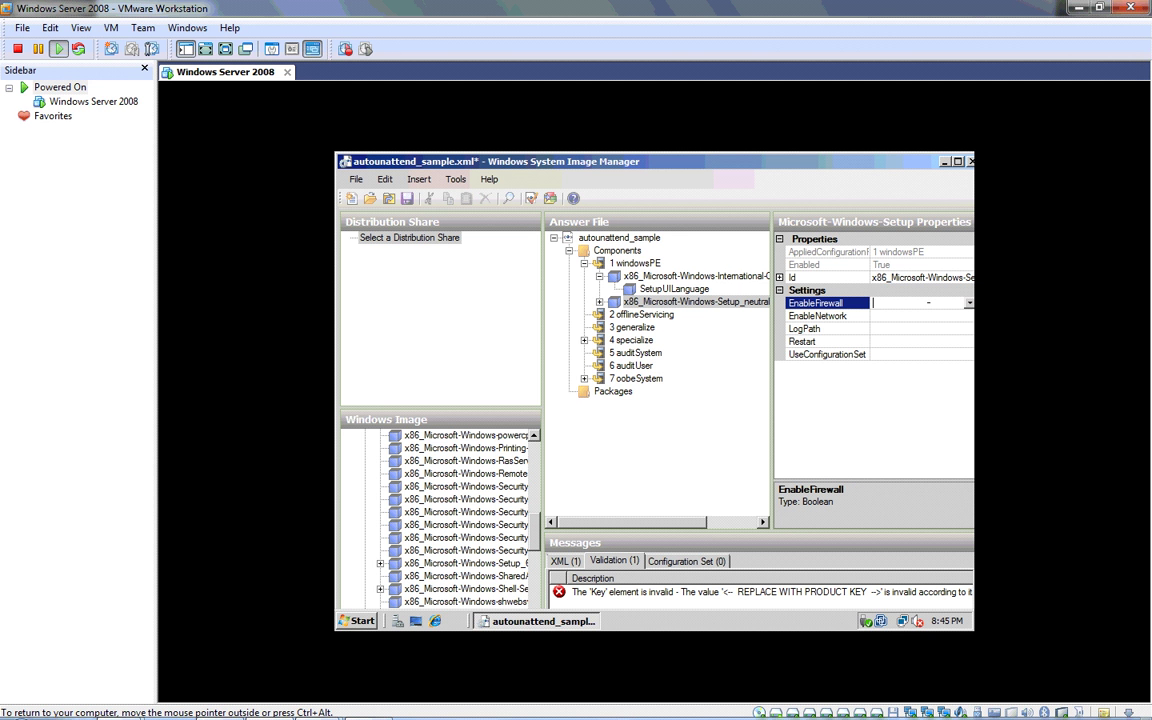
pyautogui.click(873, 302)
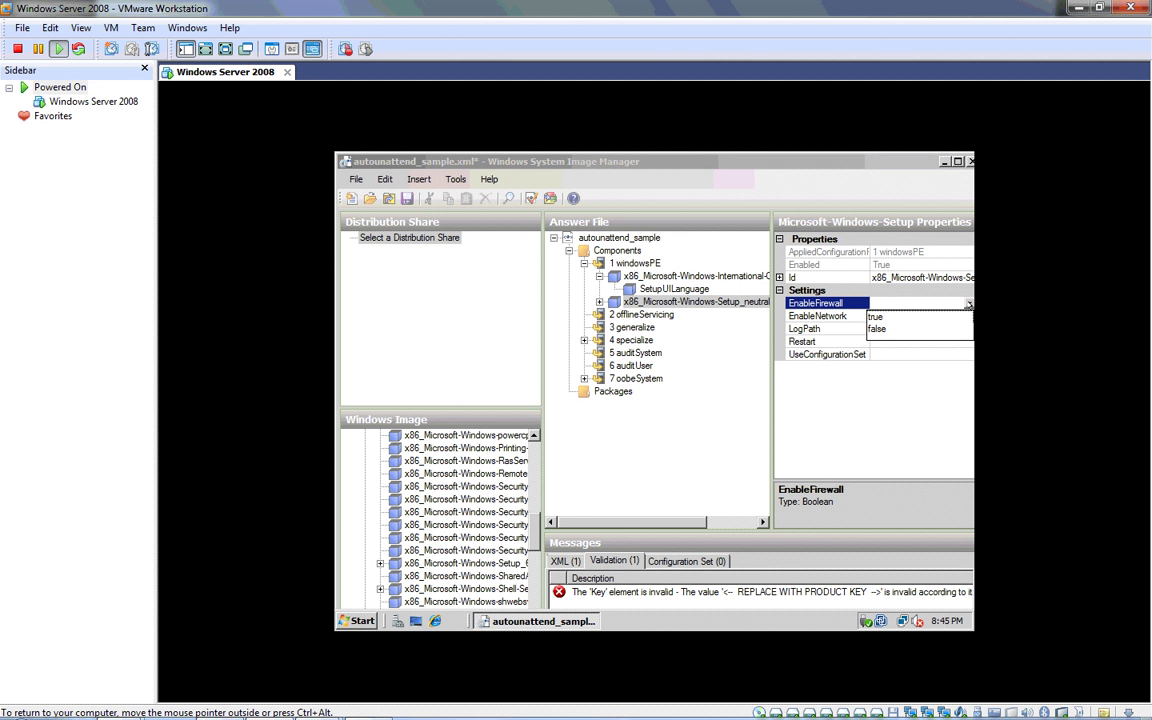
pyautogui.click(675, 434)
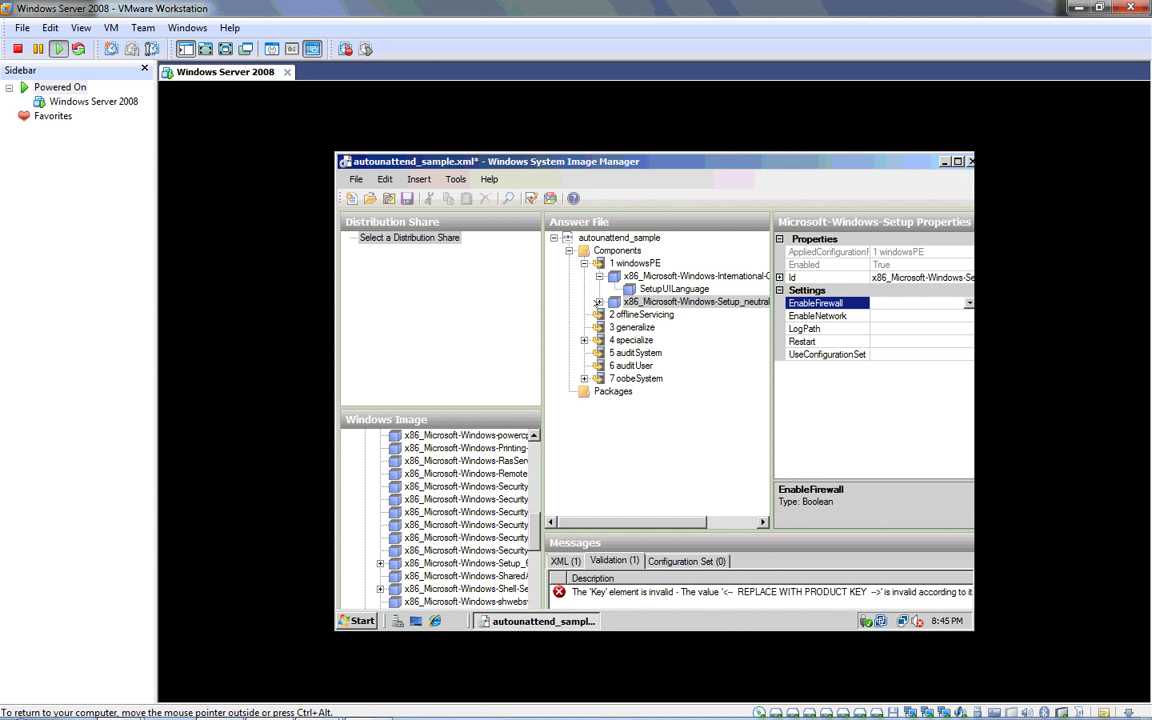
# Step: Expand DiskConfiguration under the Microsoft-Windows-Setup component and examine the settings of the disk with DiskID 0
pyautogui.click(600, 302)
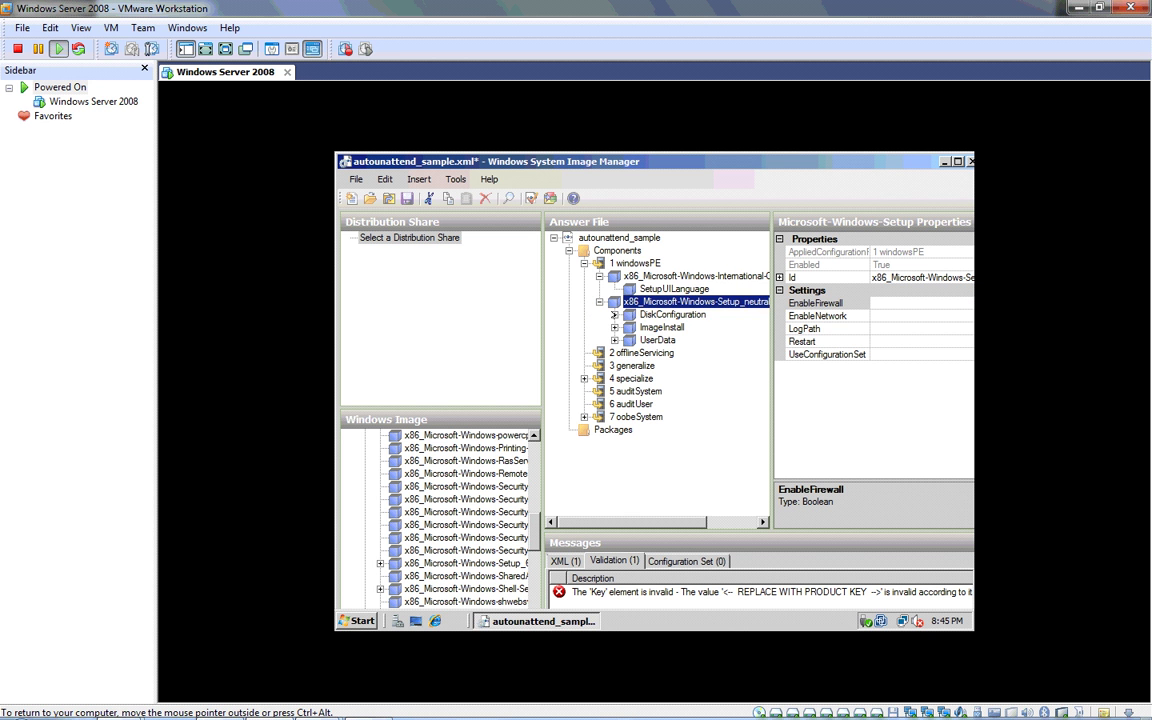
pyautogui.click(614, 314)
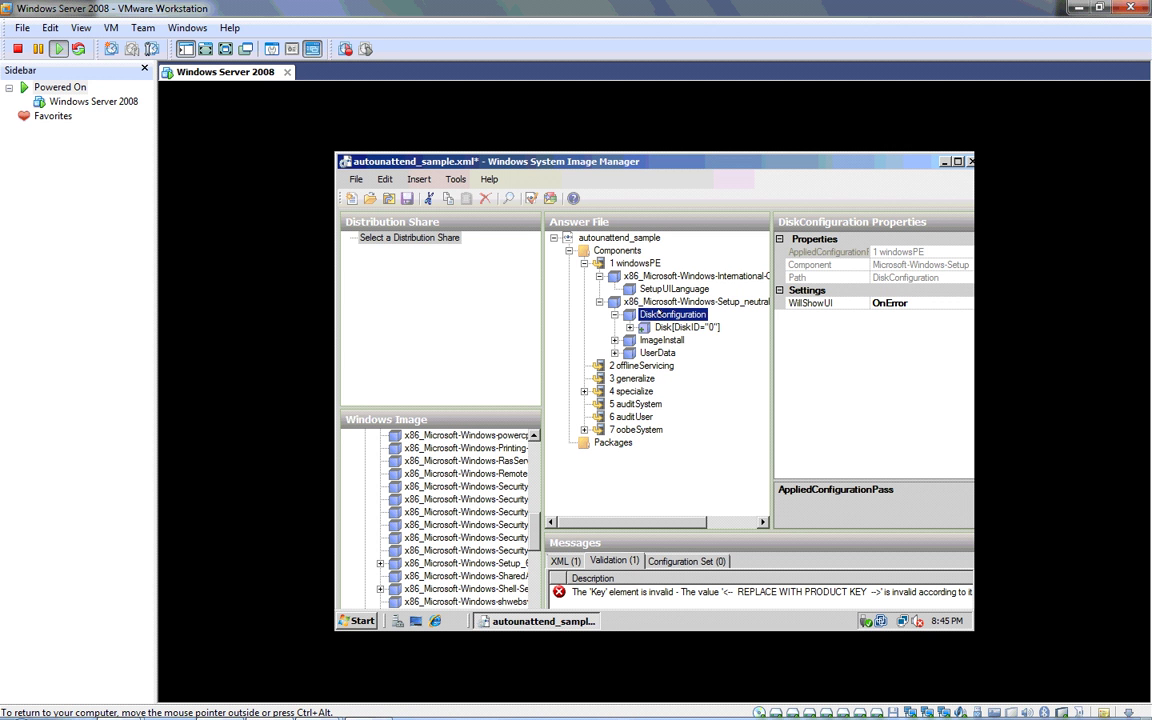
pyautogui.click(660, 327)
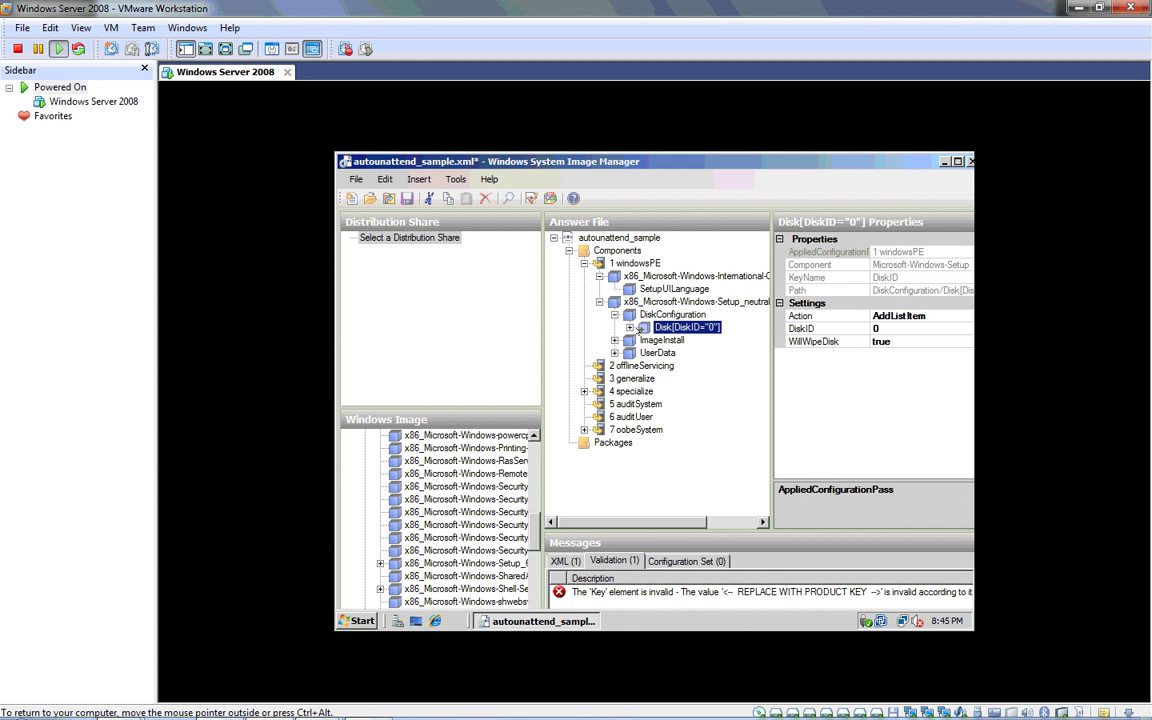
pyautogui.click(631, 328)
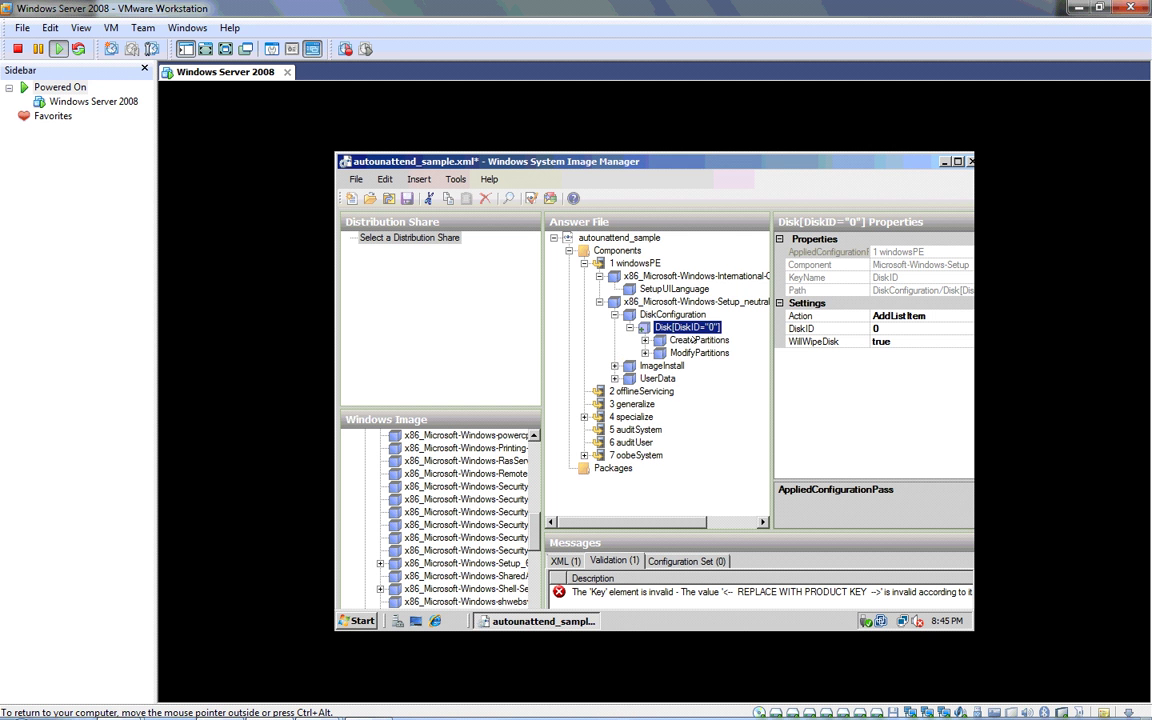
# Step: Expand CreatePartitions under disk 0 and examine the size, type and extend settings of both CreatePartition entries
pyautogui.click(694, 341)
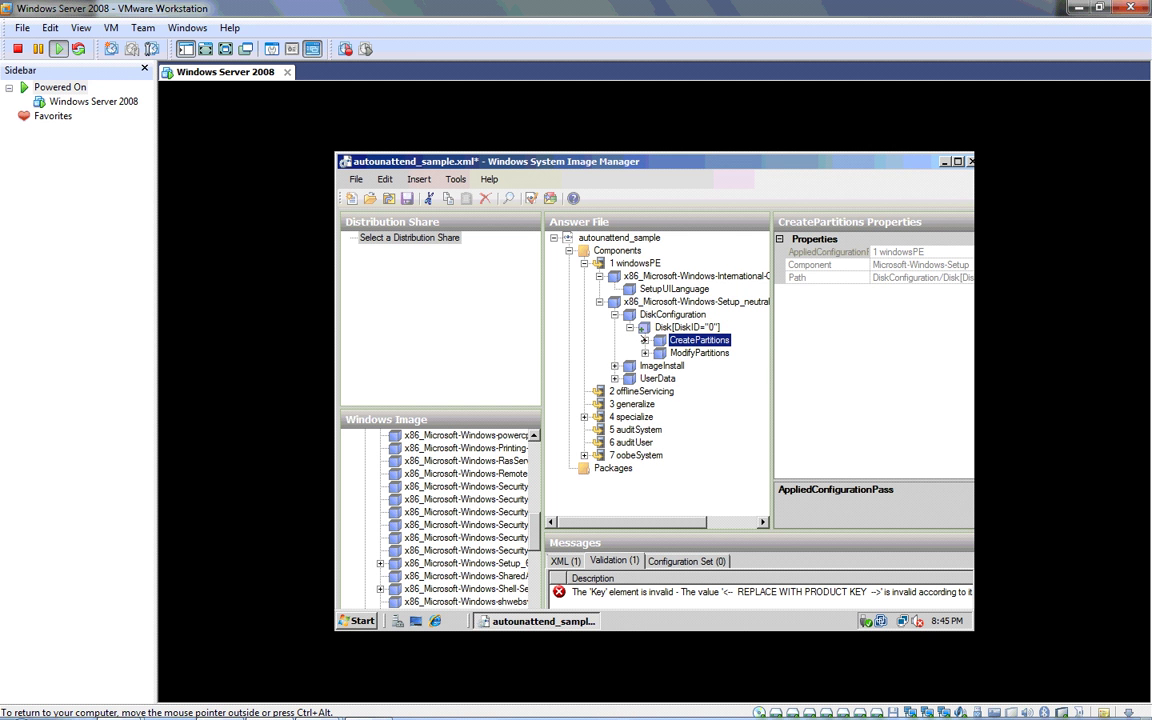
pyautogui.doubleClick(696, 341)
pyautogui.click(705, 353)
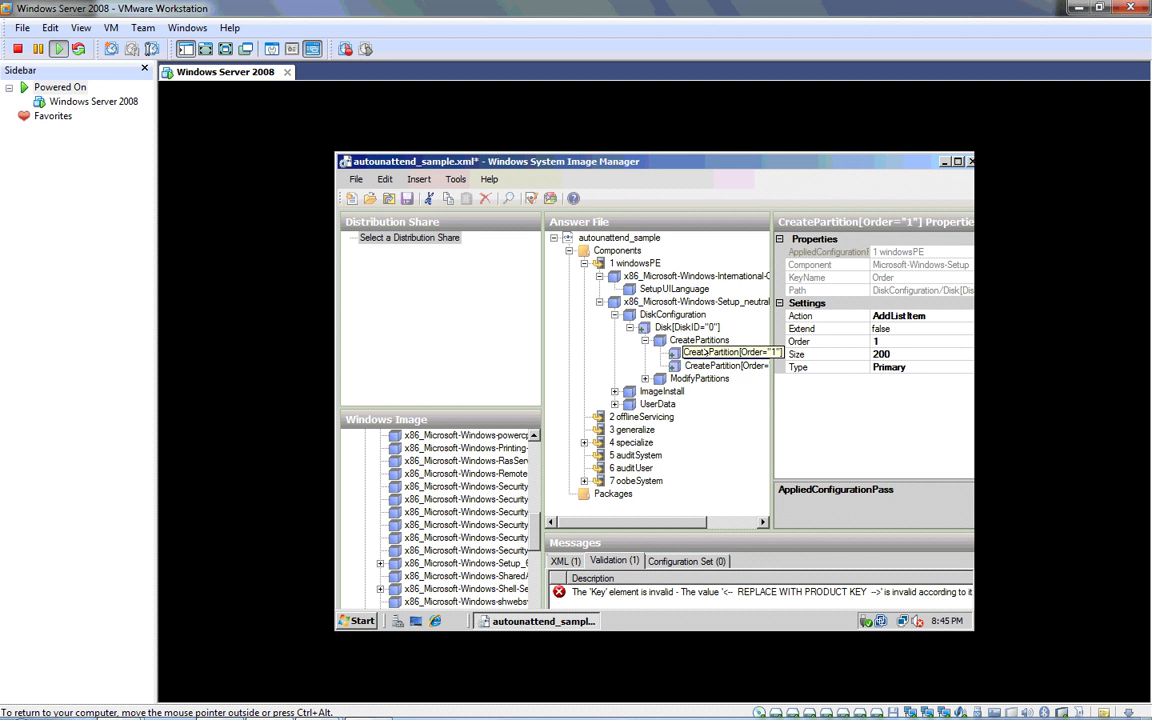
pyautogui.click(711, 366)
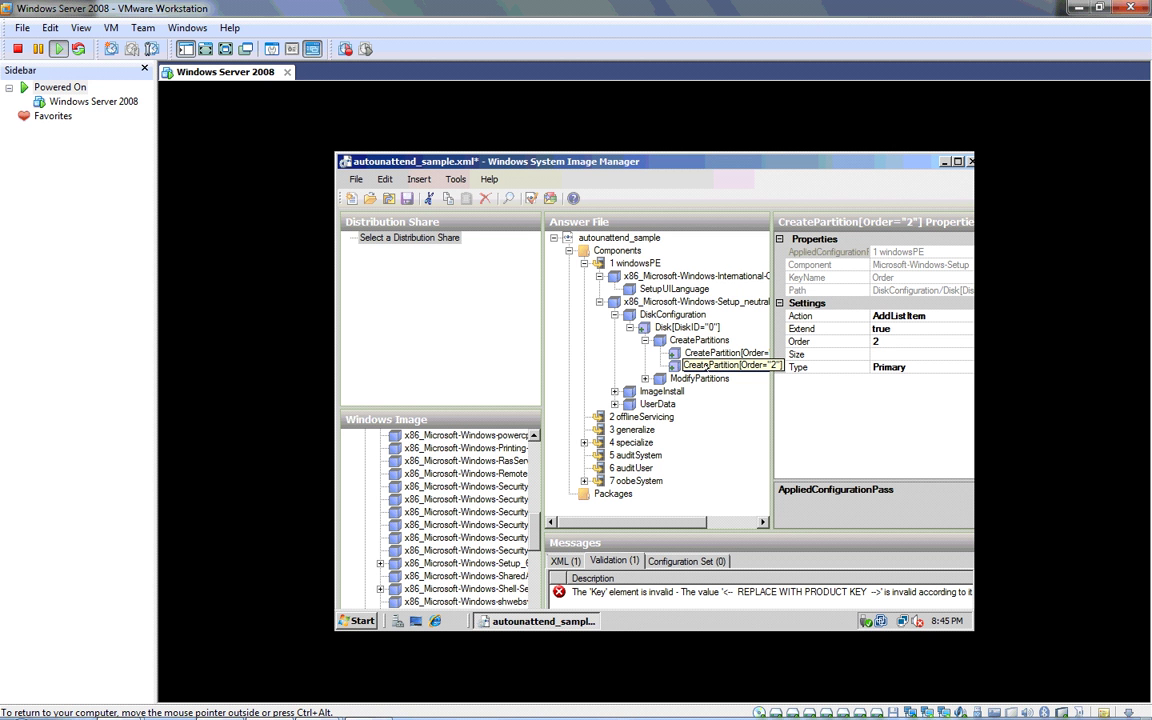
# Step: Expand ModifyPartitions under disk 0 and compare the format, label and active settings of both ModifyPartition entries
pyautogui.doubleClick(688, 379)
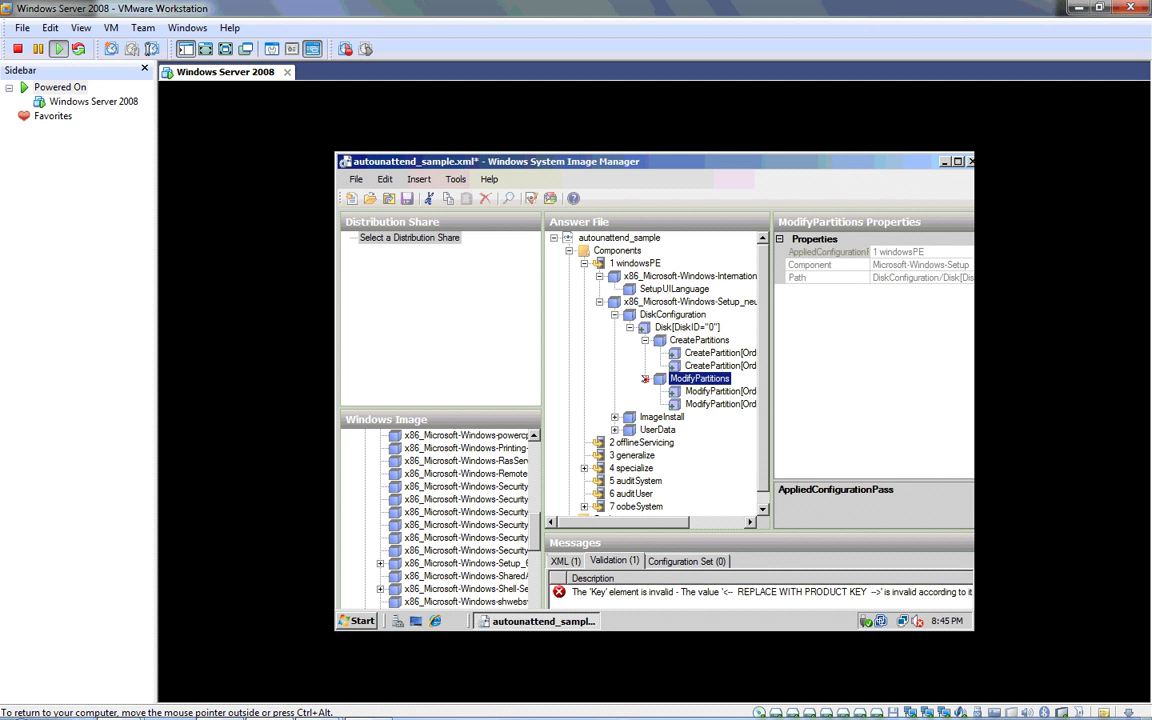
pyautogui.click(703, 392)
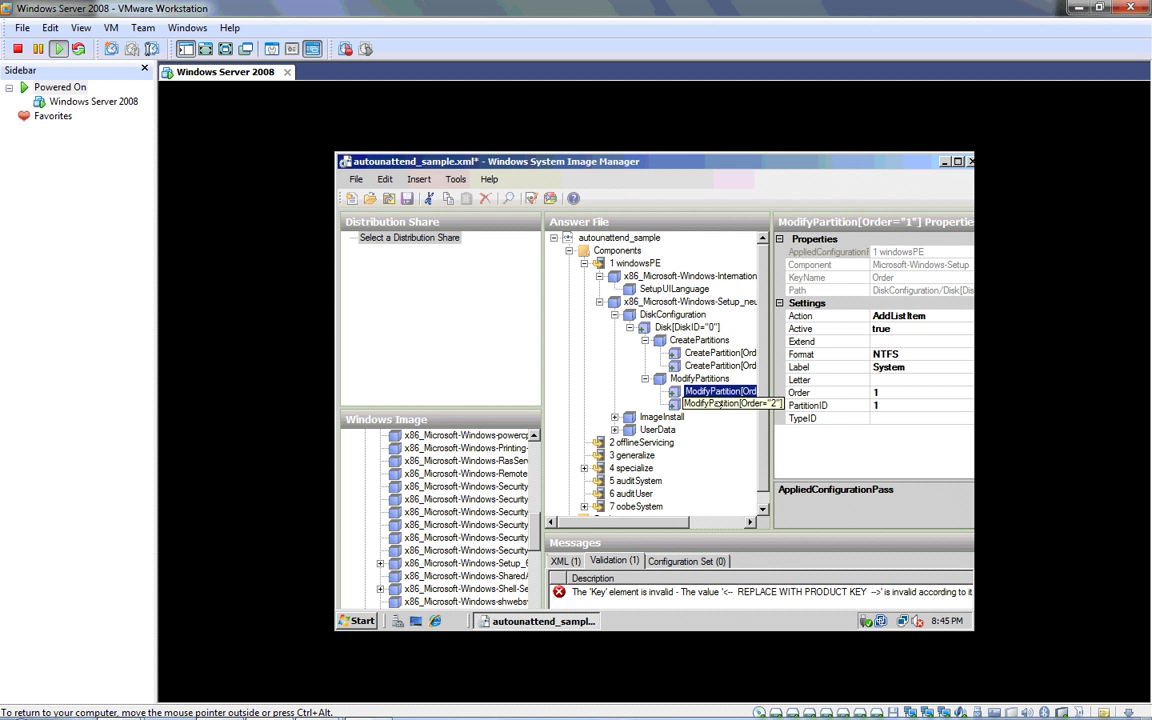
pyautogui.press('Down')
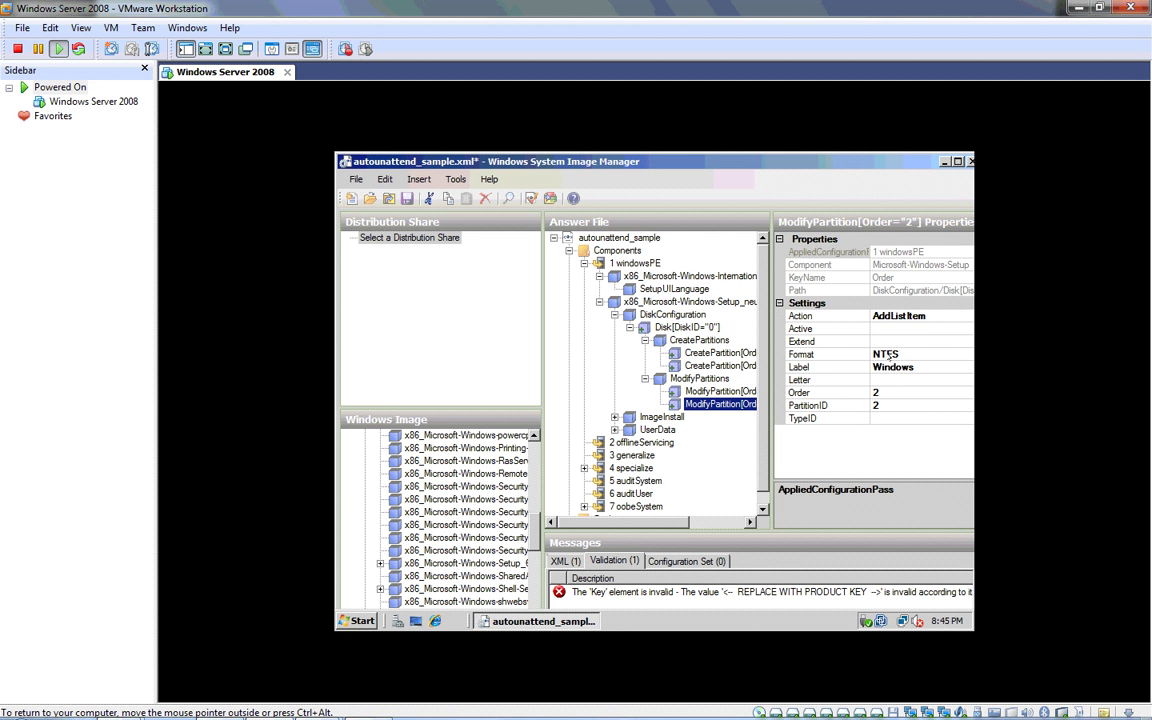
pyautogui.press('Up')
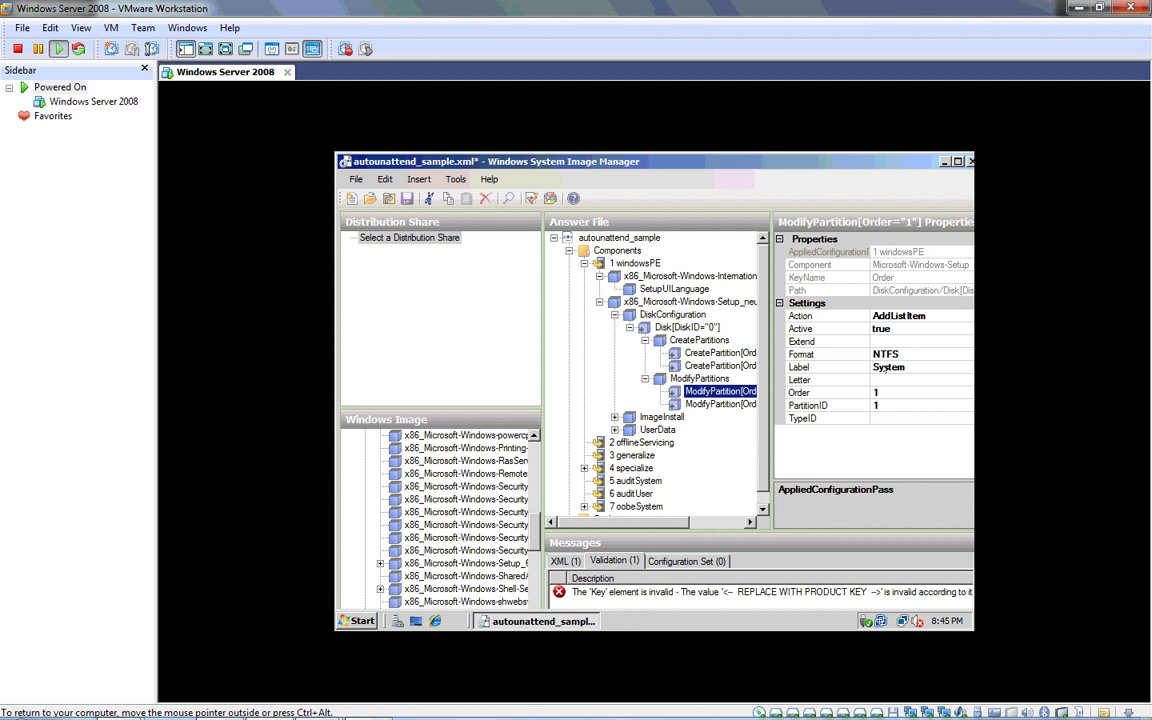
pyautogui.press('Down')
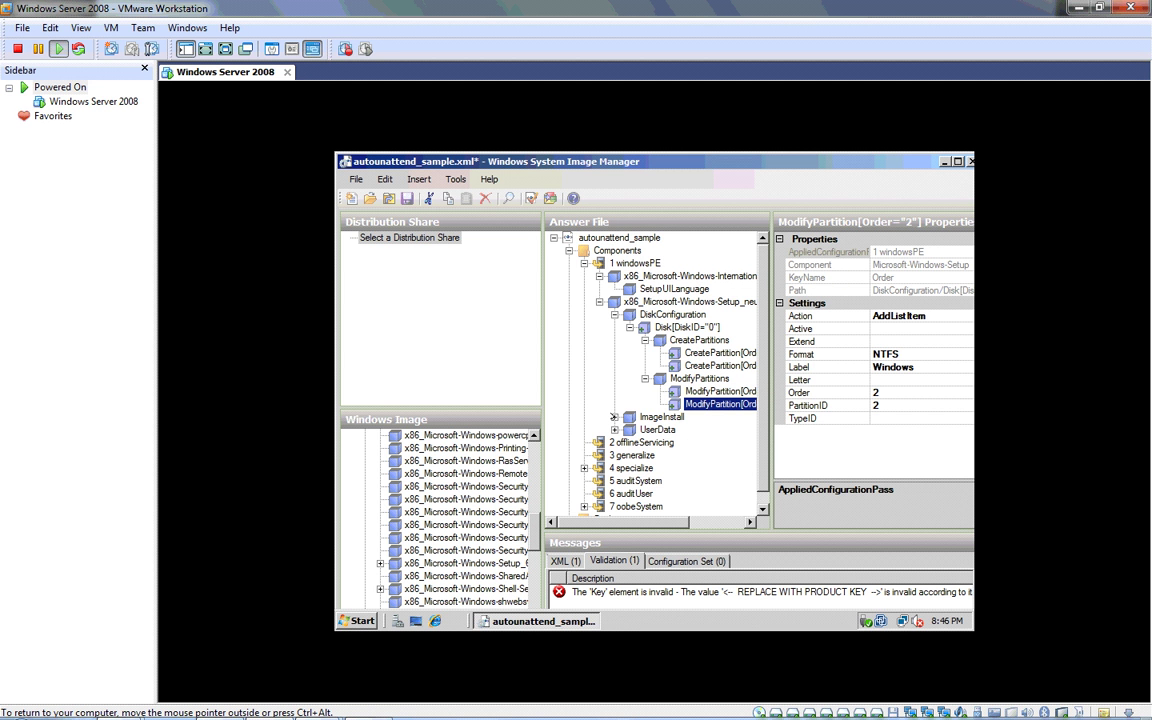
# Step: Expand ImageInstall and examine the OSImage settings and the disk and partition targeted by InstallTo
pyautogui.click(614, 416)
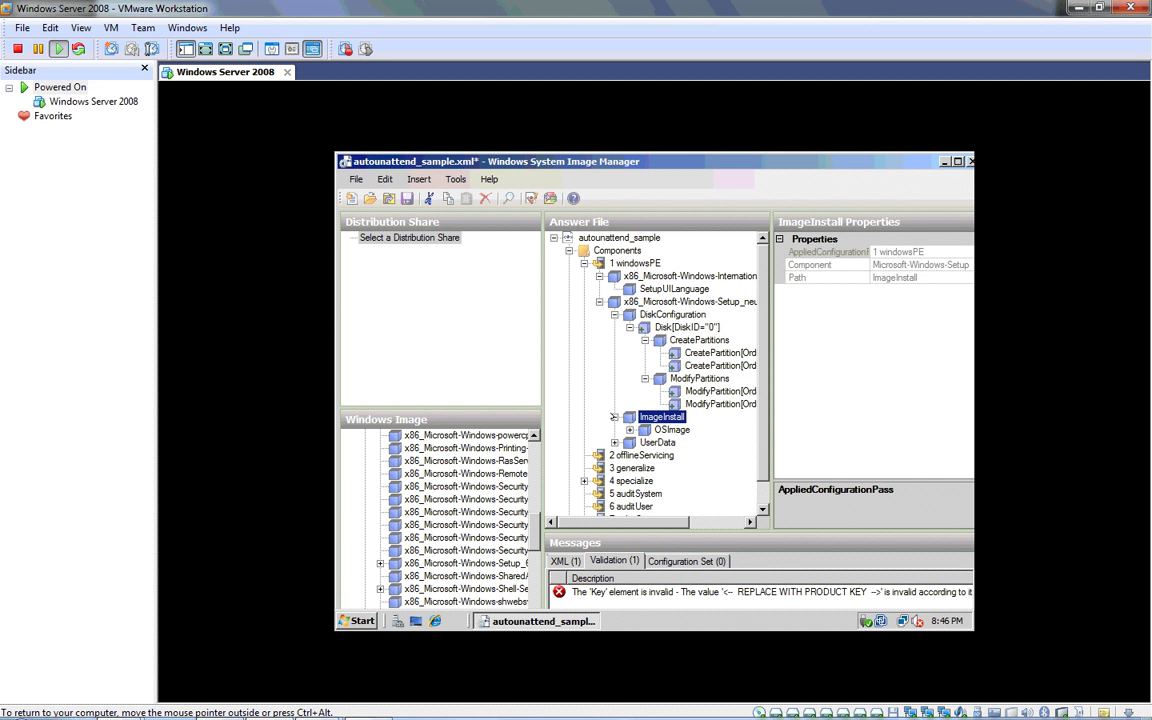
pyautogui.click(628, 429)
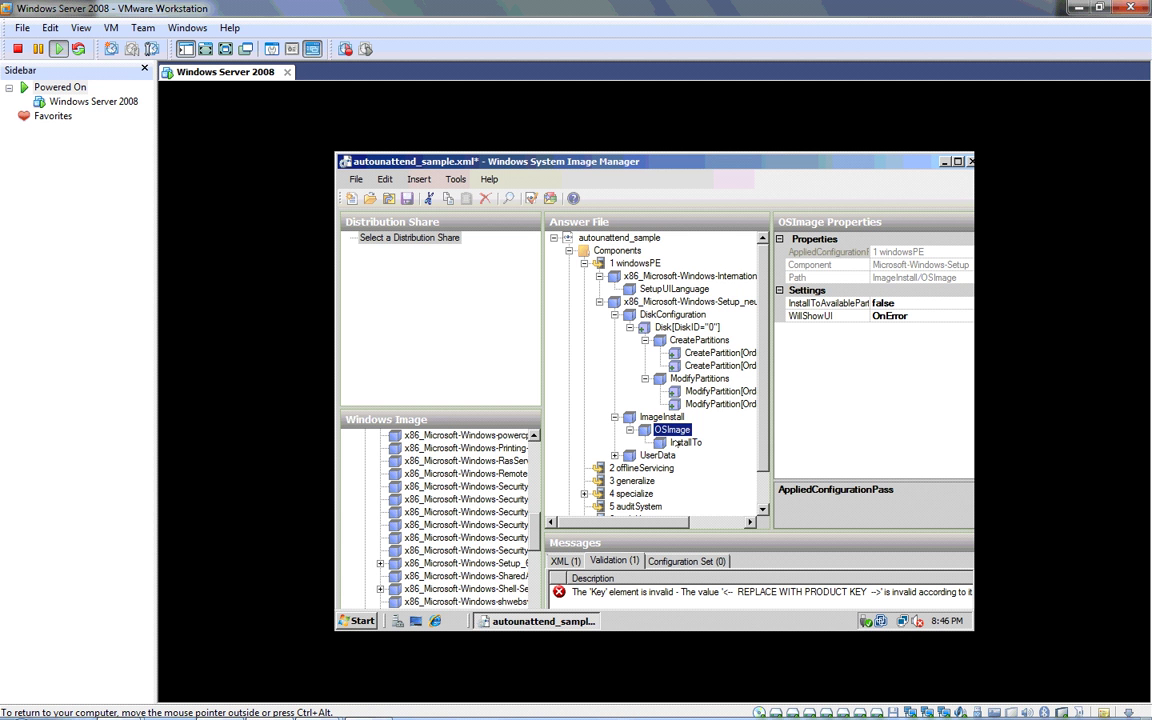
pyautogui.click(684, 442)
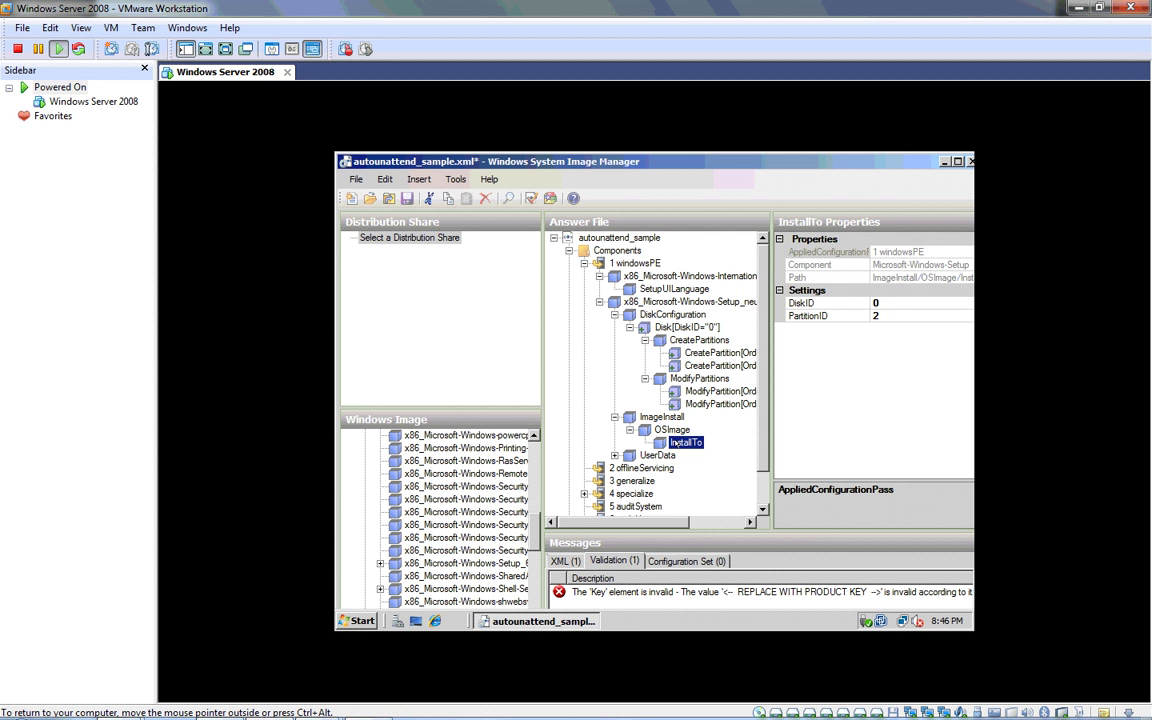
pyautogui.click(671, 429)
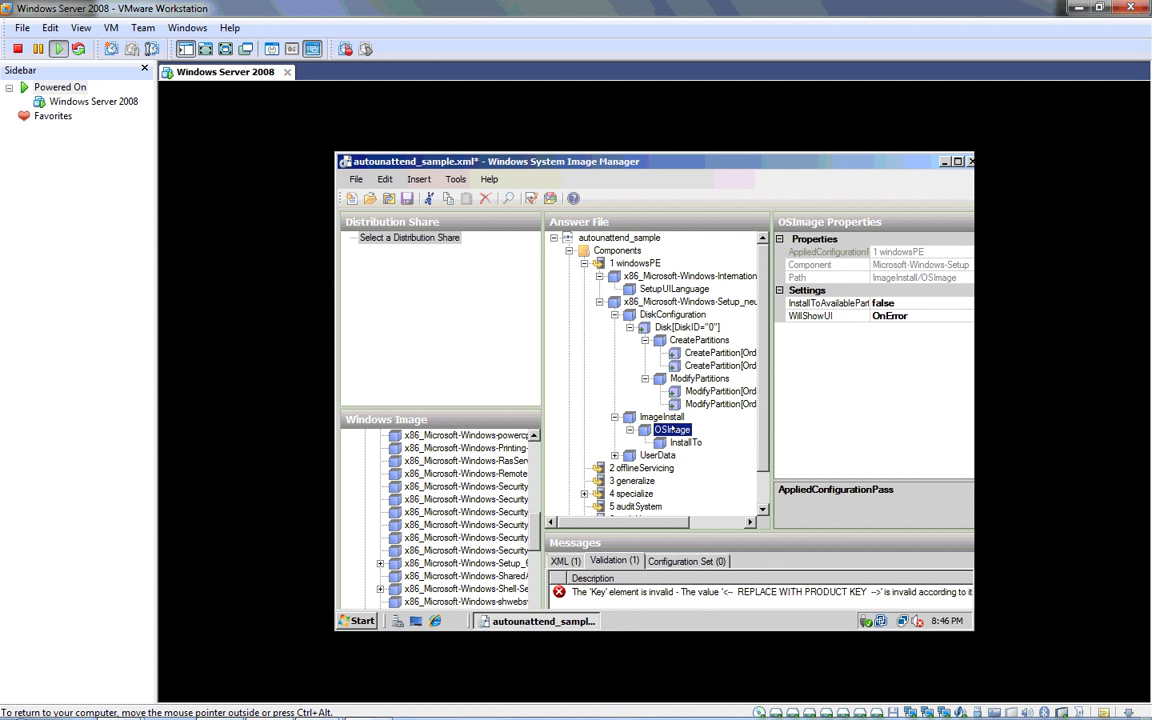
pyautogui.click(685, 442)
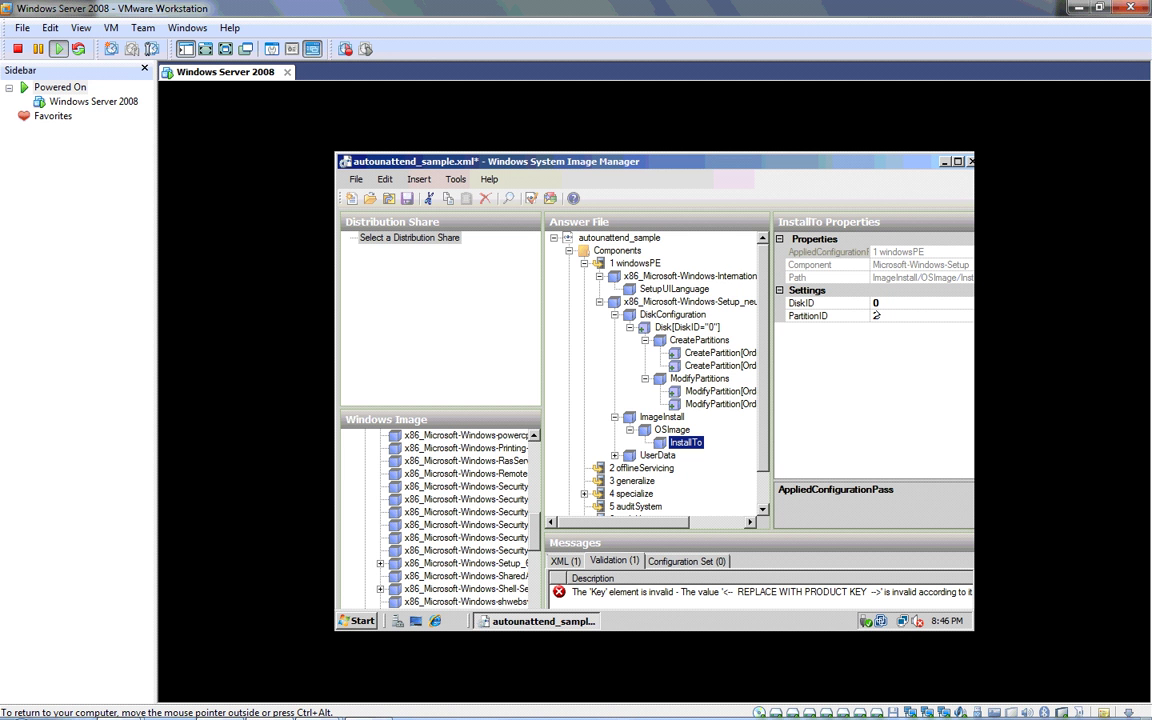
# Step: Clear the placeholder text from the Key setting of ProductKey under UserData in the windowsPE pass
pyautogui.press('Down')
pyautogui.press('Right')
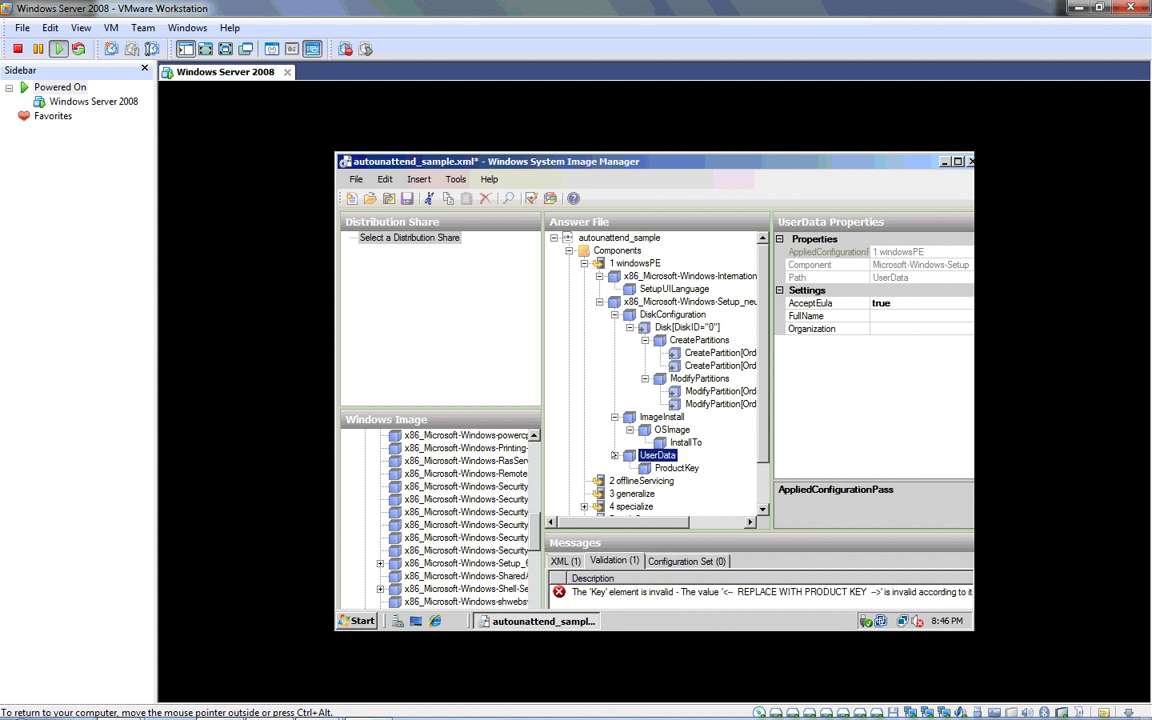
pyautogui.click(671, 468)
pyautogui.click(914, 302)
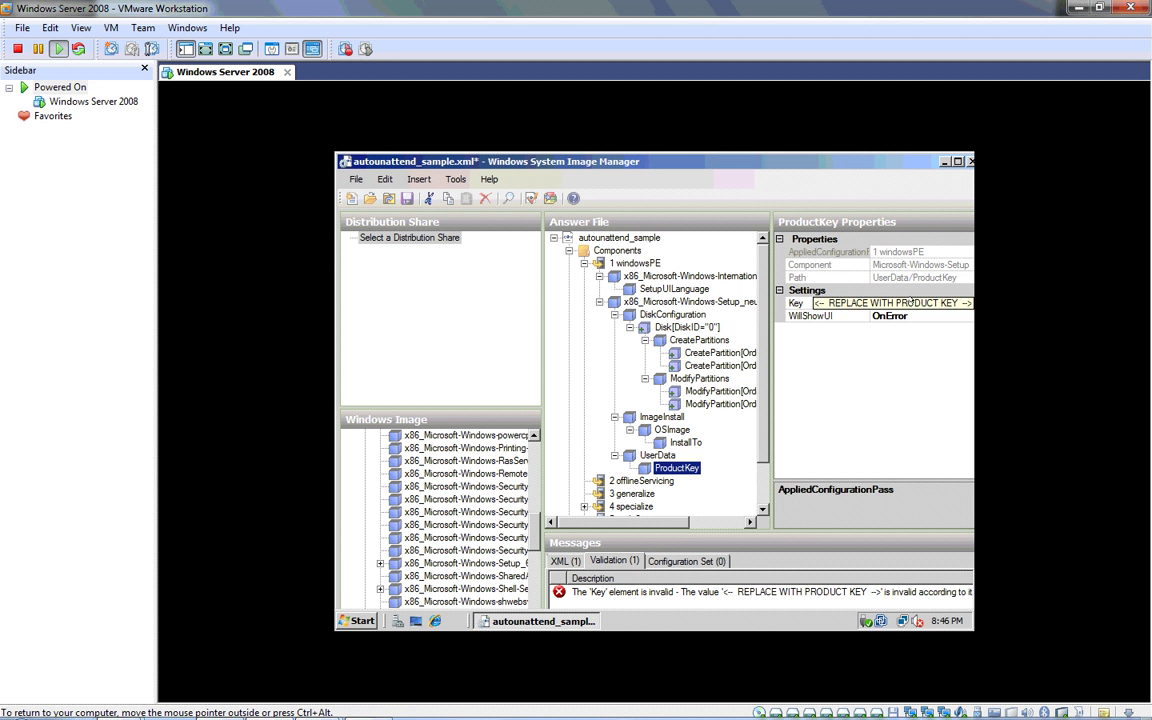
pyautogui.click(914, 302)
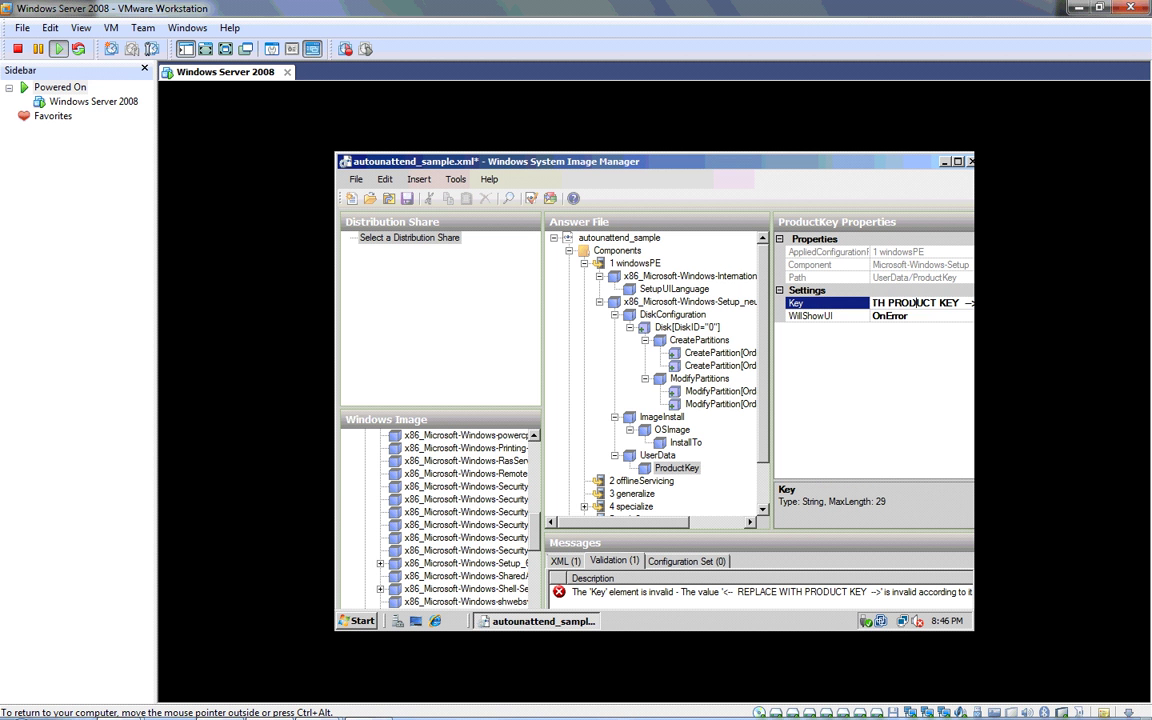
pyautogui.hotkey('ctrl', 'a')
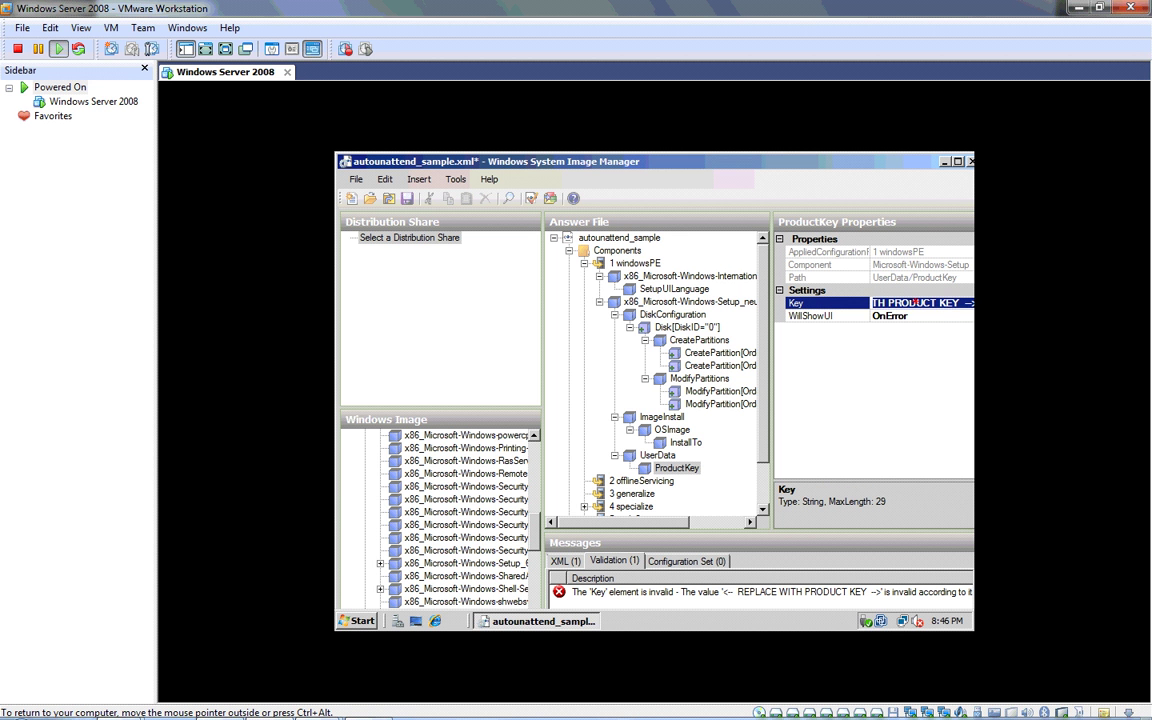
pyautogui.press('BackSpace')
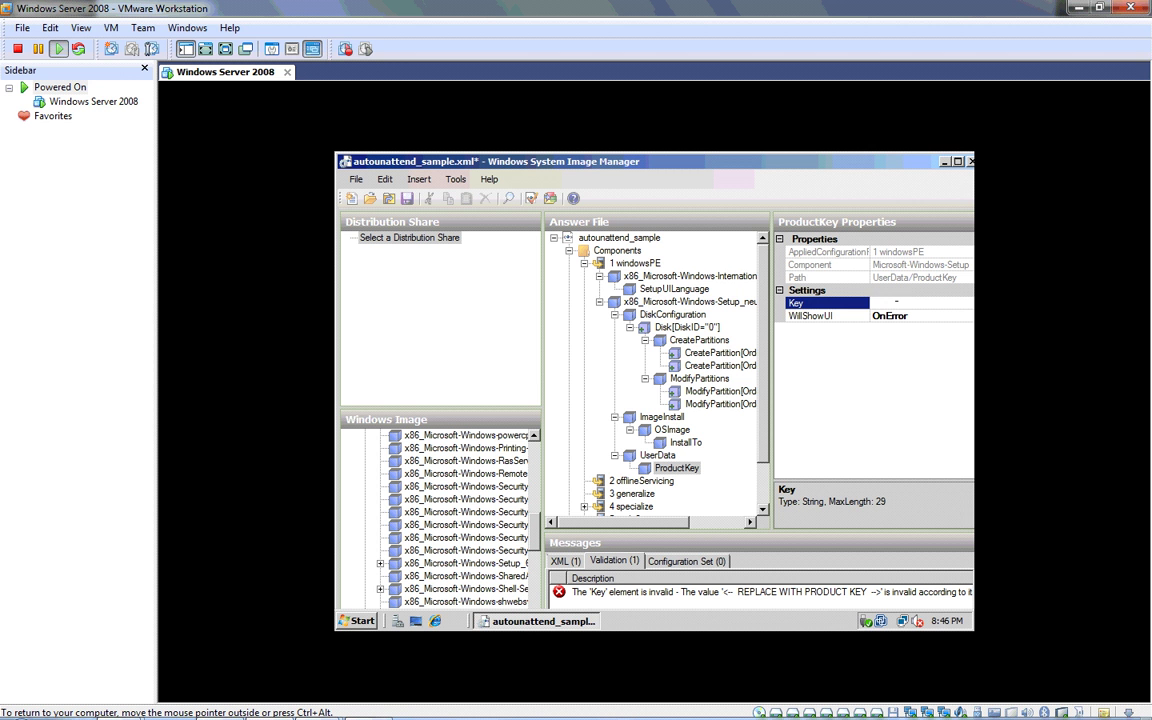